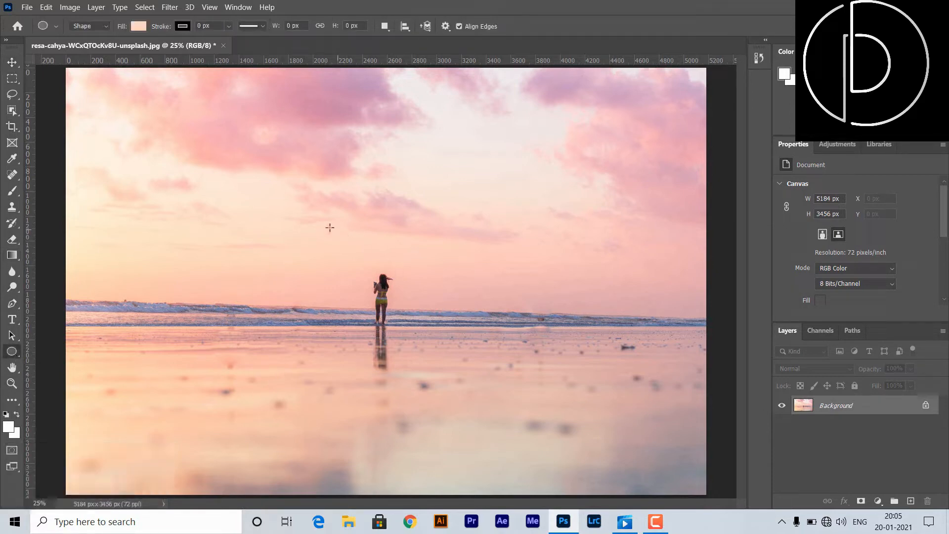
Draw a peach-filled circle about 652 px in diameter just above the woman on the beach.
drag(316, 205, 396, 285)
drag(478, 406, 472, 393)
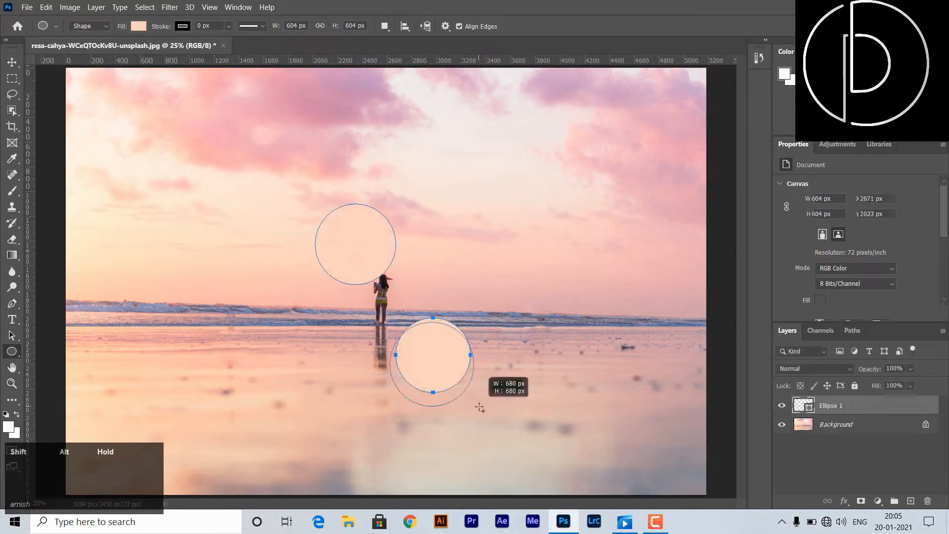
key(ctrl+z)
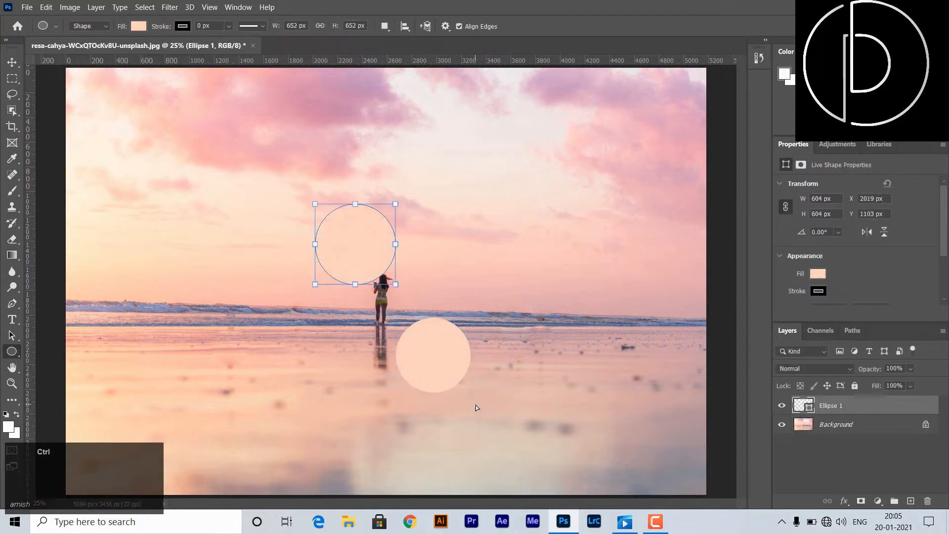
key(ctrl+z)
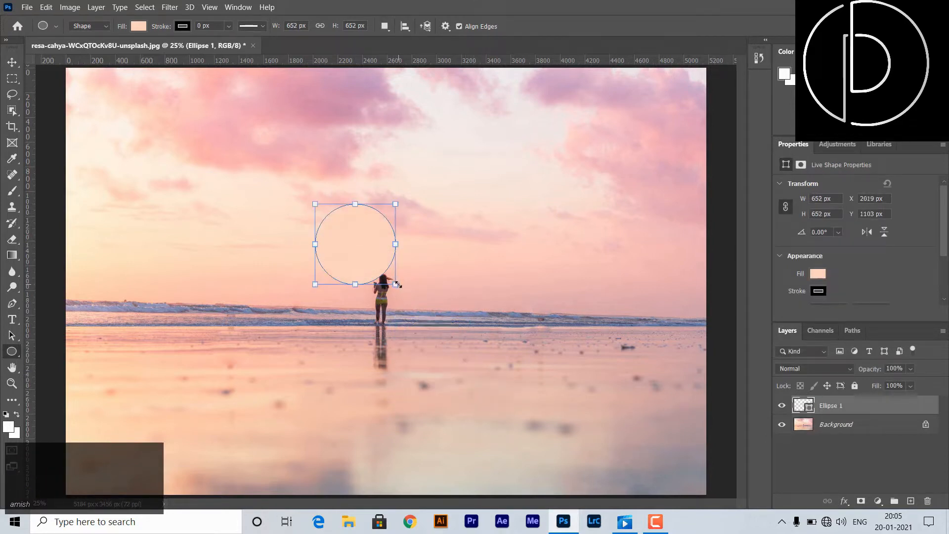
Enlarge the circle proportionally to about 1916 px in diameter and move it closer to the middle of the photo.
key(shift)
drag(397, 285, 581, 414)
click(11, 62)
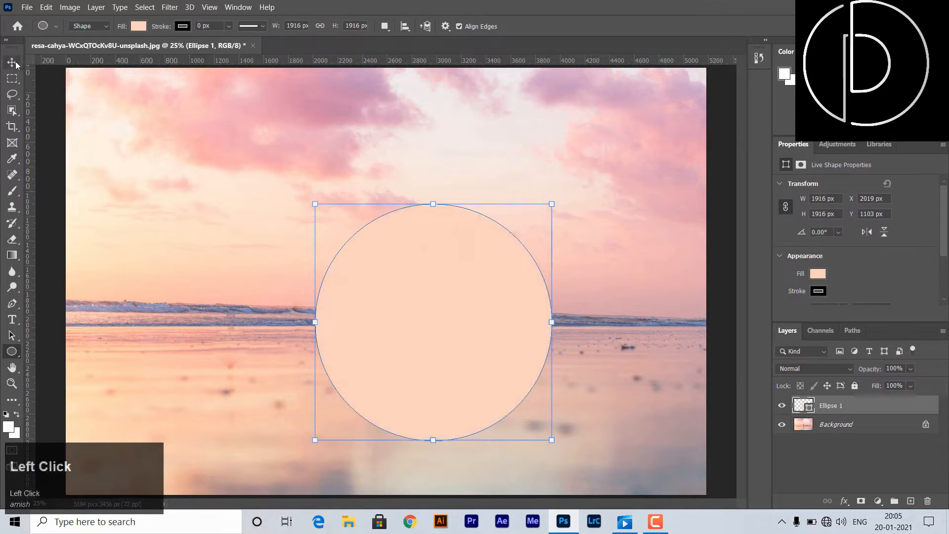
drag(371, 309, 339, 277)
click(513, 197)
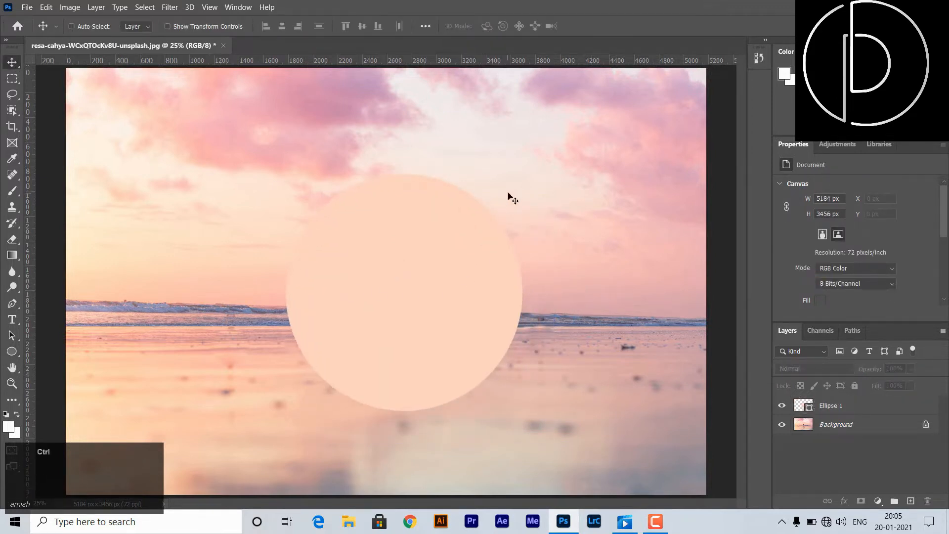
Centre the Ellipse 1 circle horizontally and vertically on the whole canvas, and clear the selection.
key(ctrl+a)
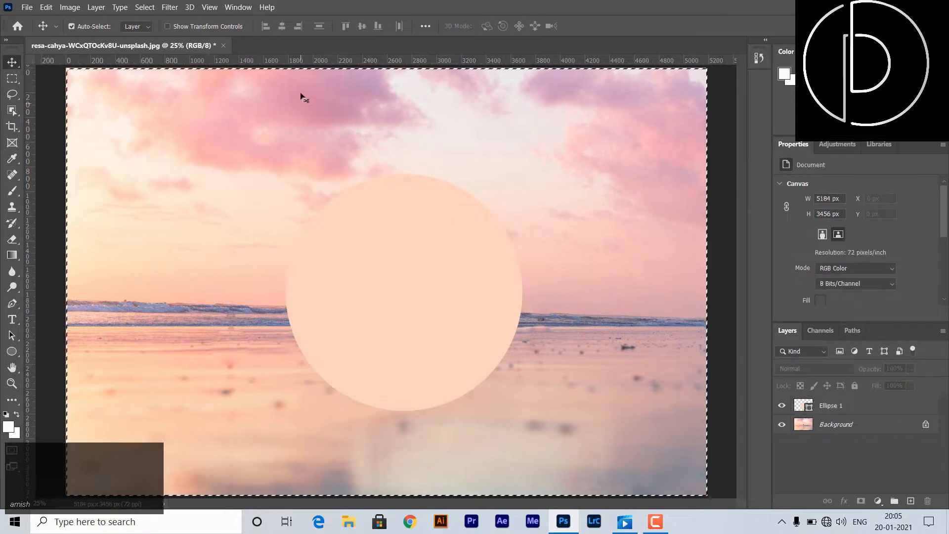
click(280, 25)
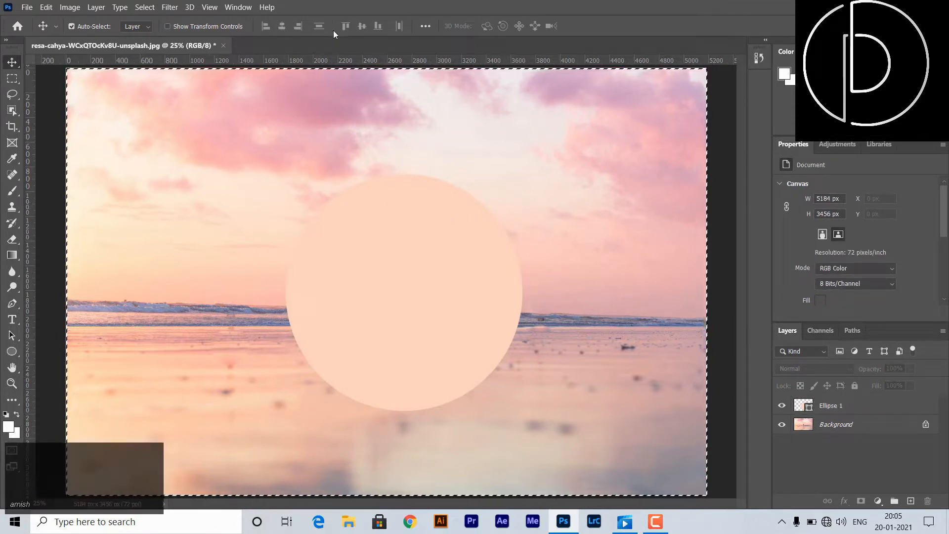
click(362, 25)
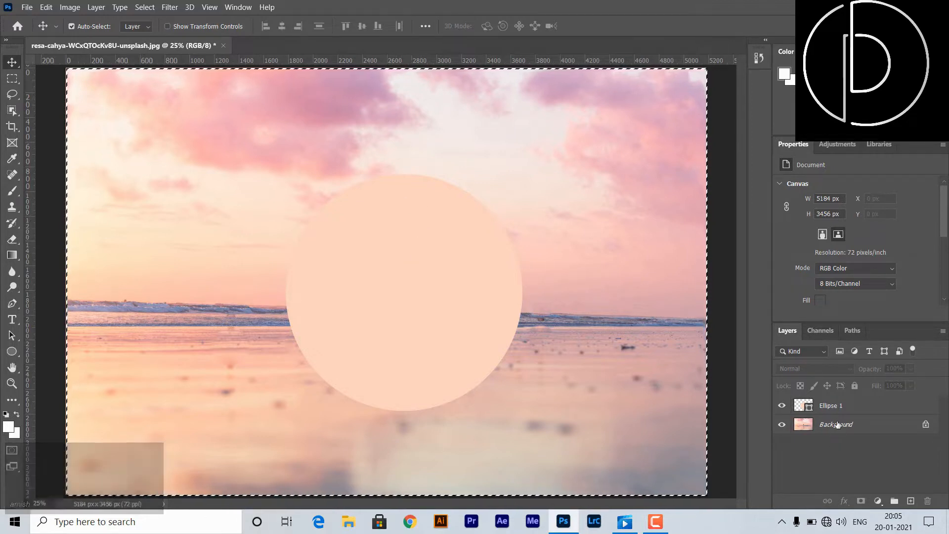
click(803, 412)
key(ctrl)
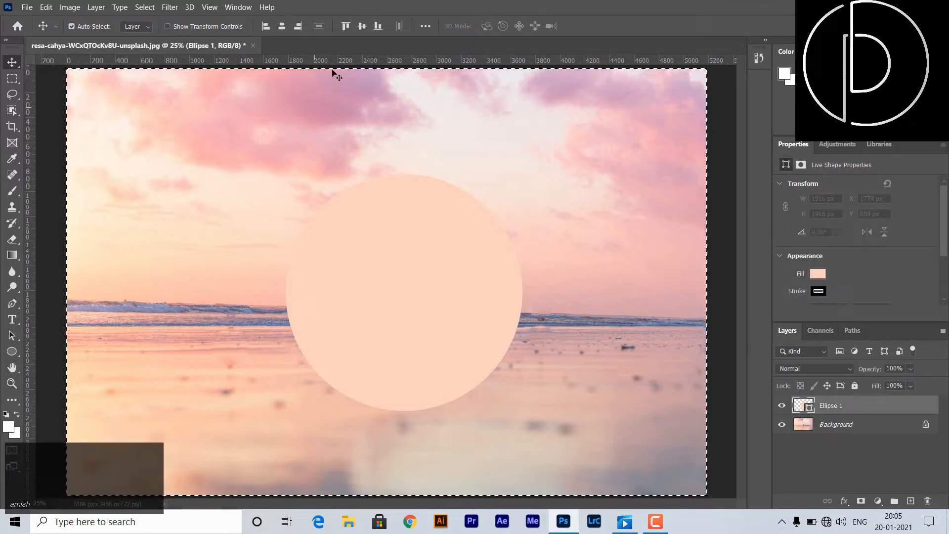
click(281, 26)
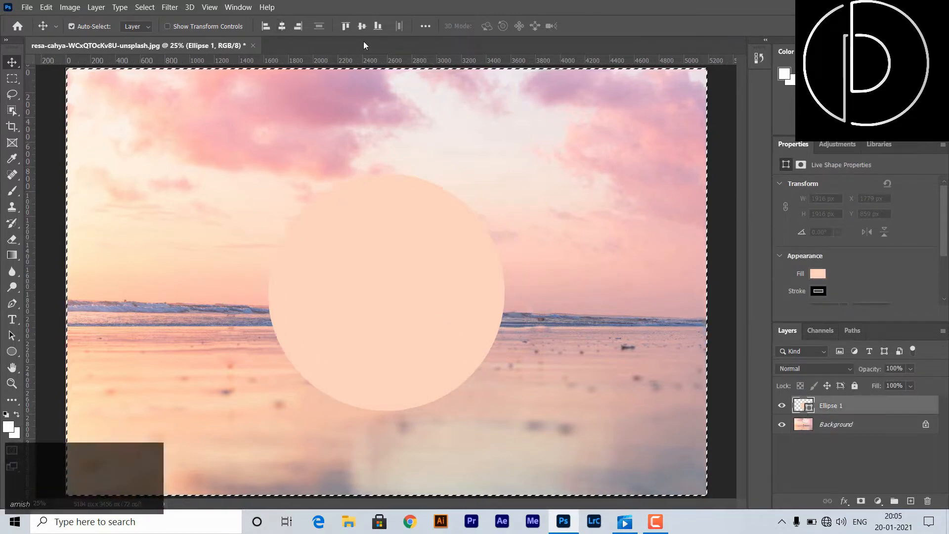
click(363, 27)
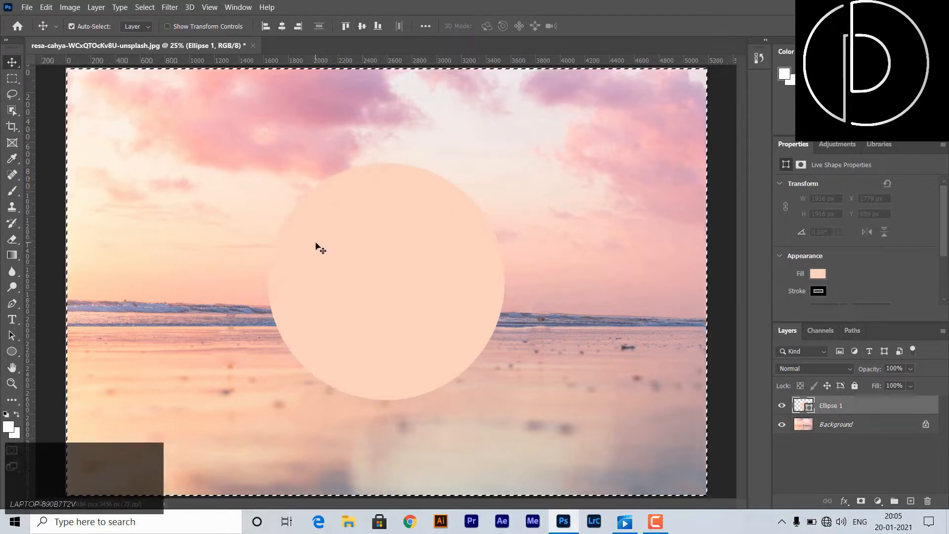
key(ctrl+d)
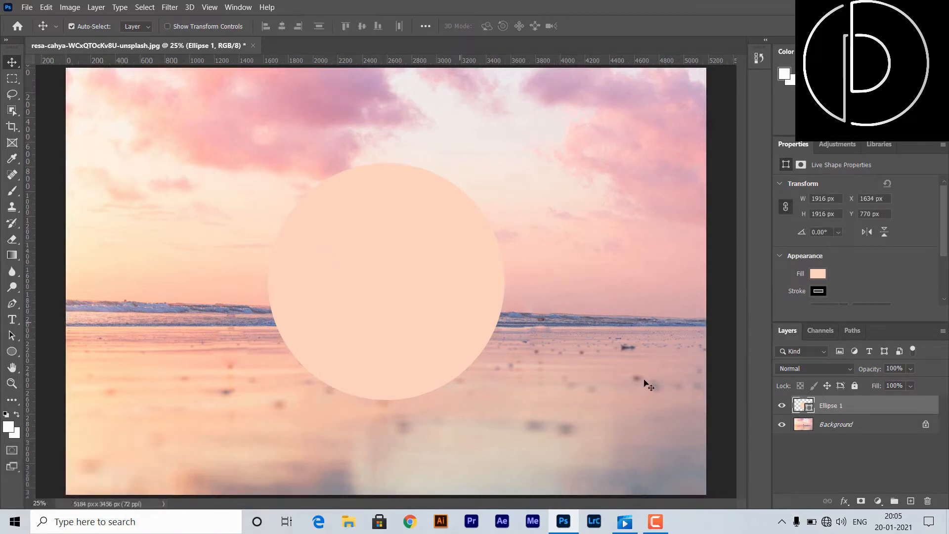
Duplicate the Background layer and place the copy above the Ellipse 1 layer.
click(849, 426)
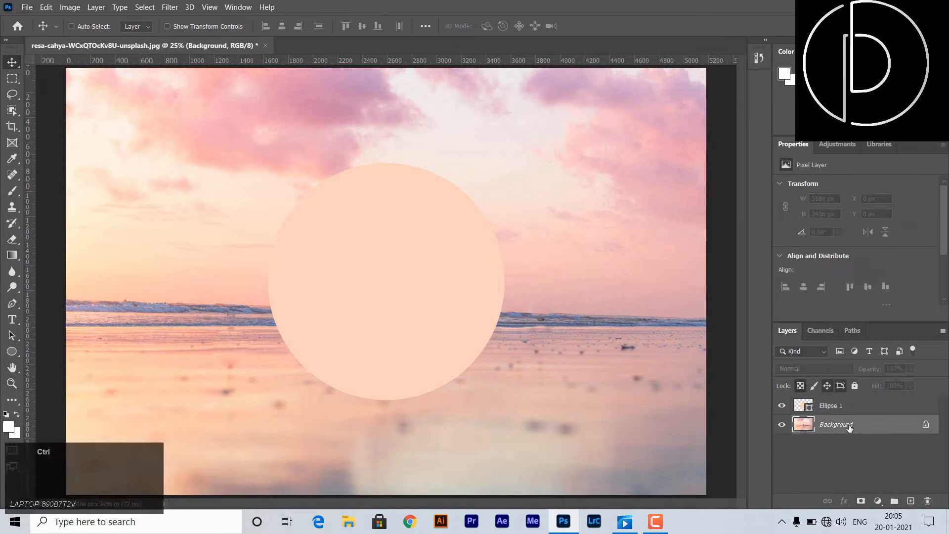
key(ctrl+j)
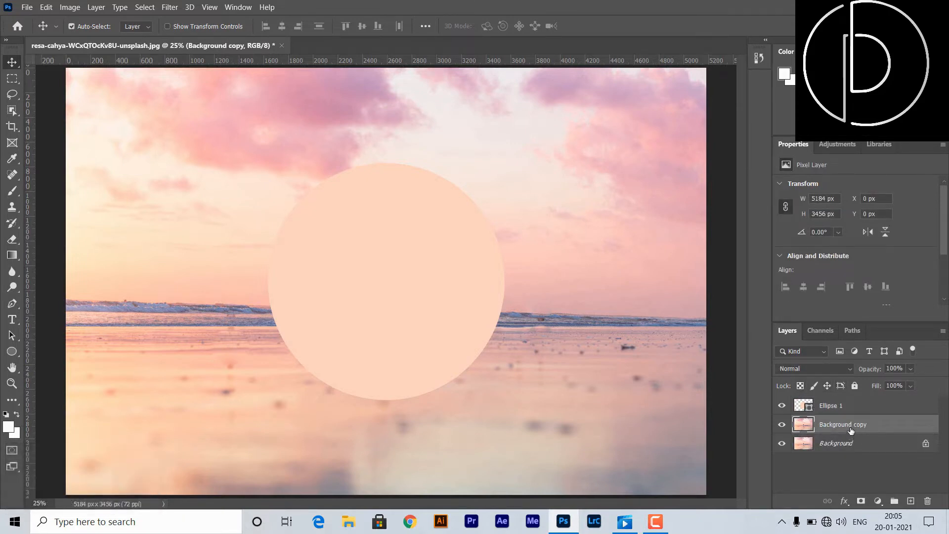
drag(850, 430, 838, 402)
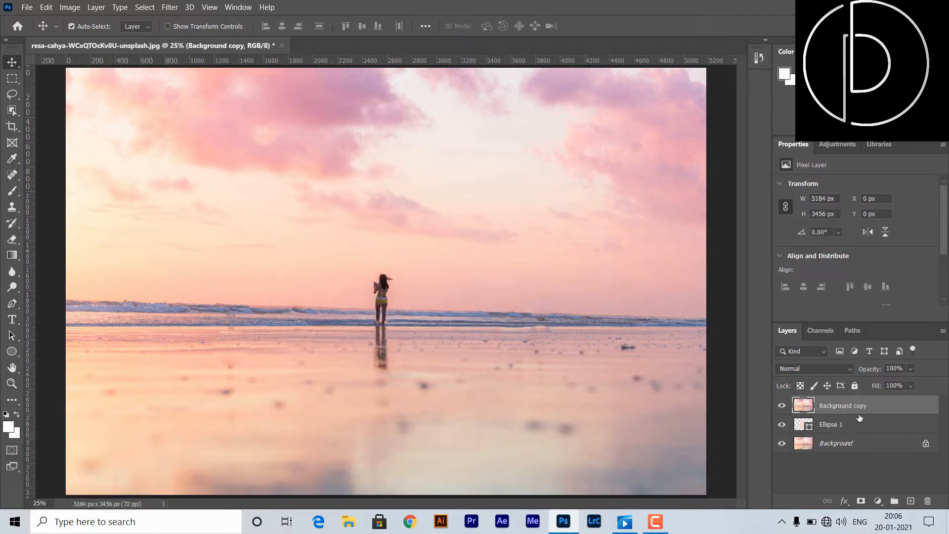
Apply the Spherize distortion filter to the Background copy layer with an amount of 100% in Normal mode.
click(832, 407)
click(168, 7)
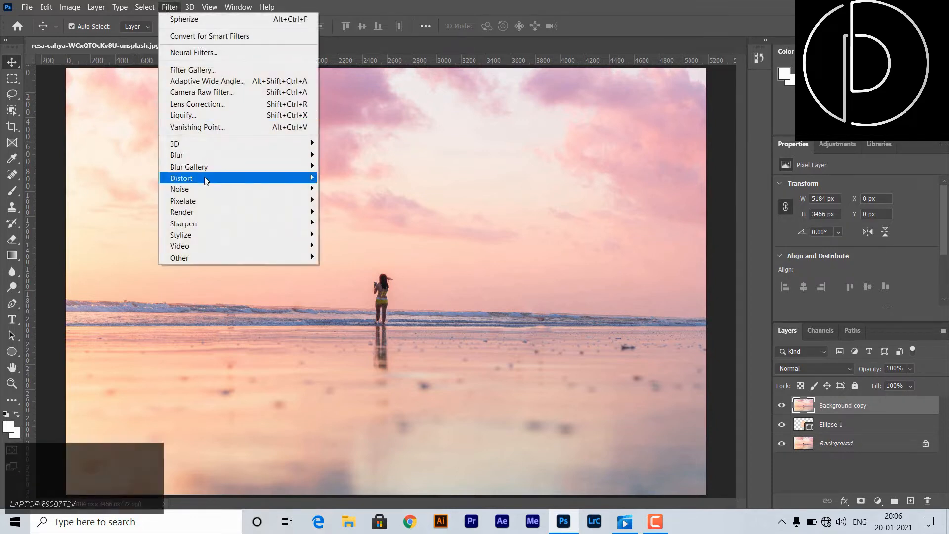
mouse_move(203, 177)
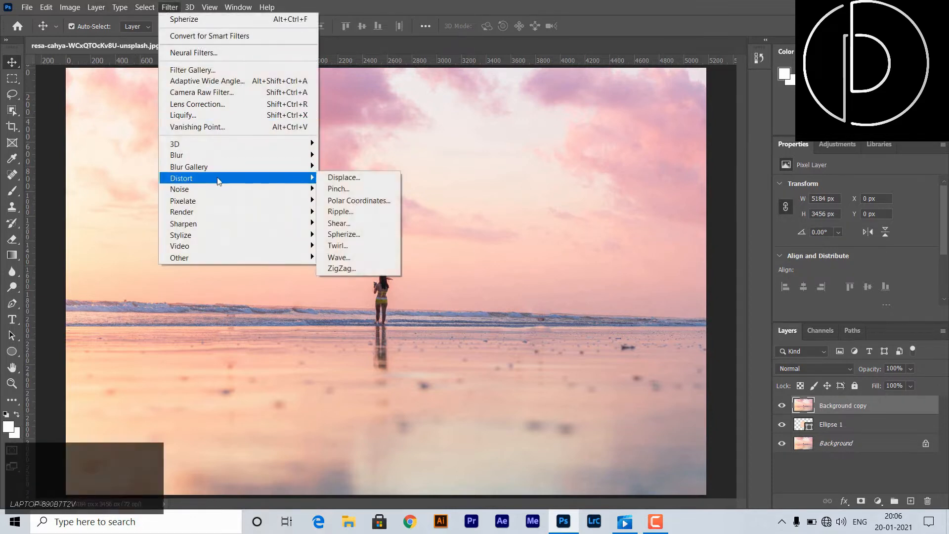
click(362, 236)
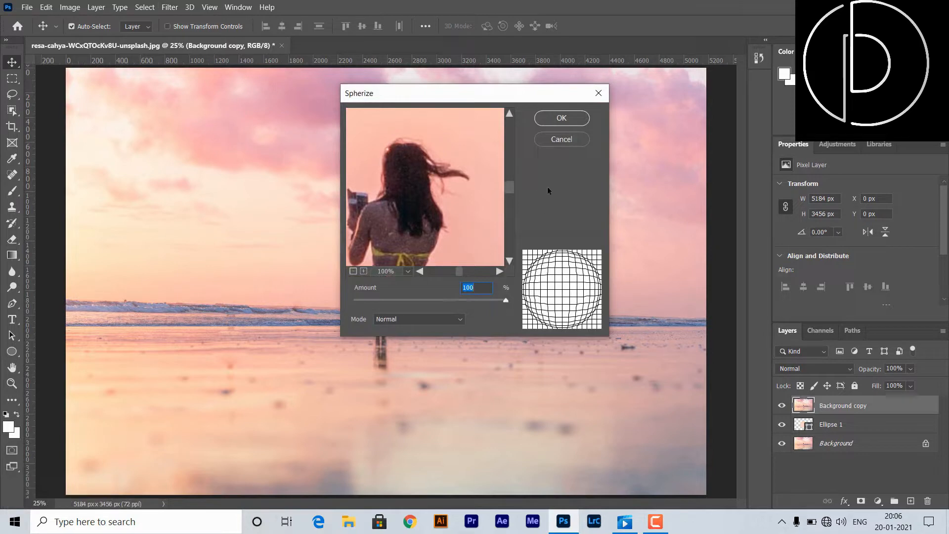
click(572, 118)
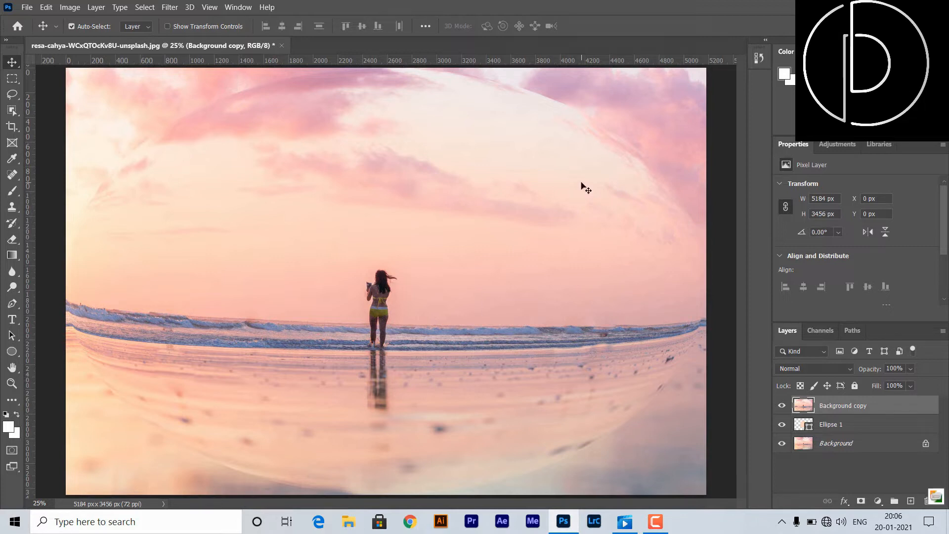
Clip the Background copy layer to the Ellipse 1 circle with a clipping mask.
click(843, 411)
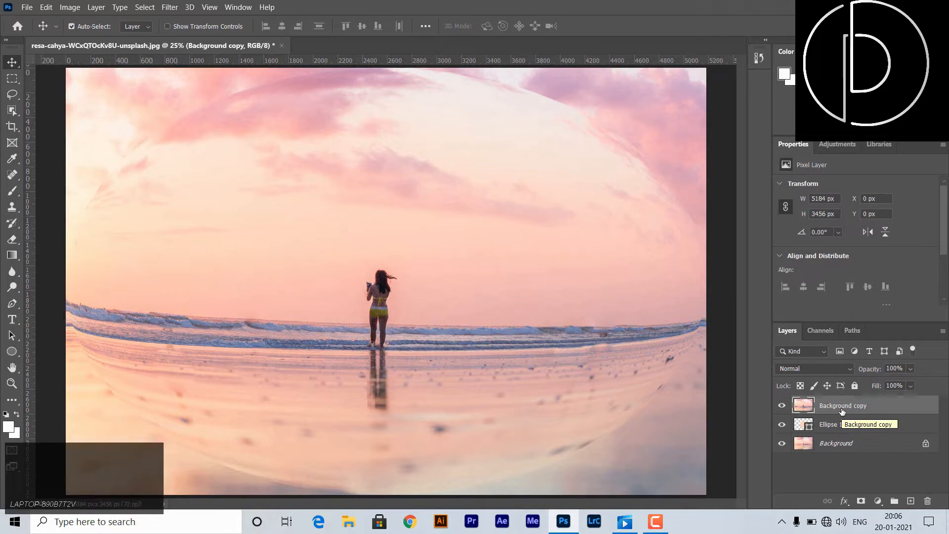
right_click(842, 410)
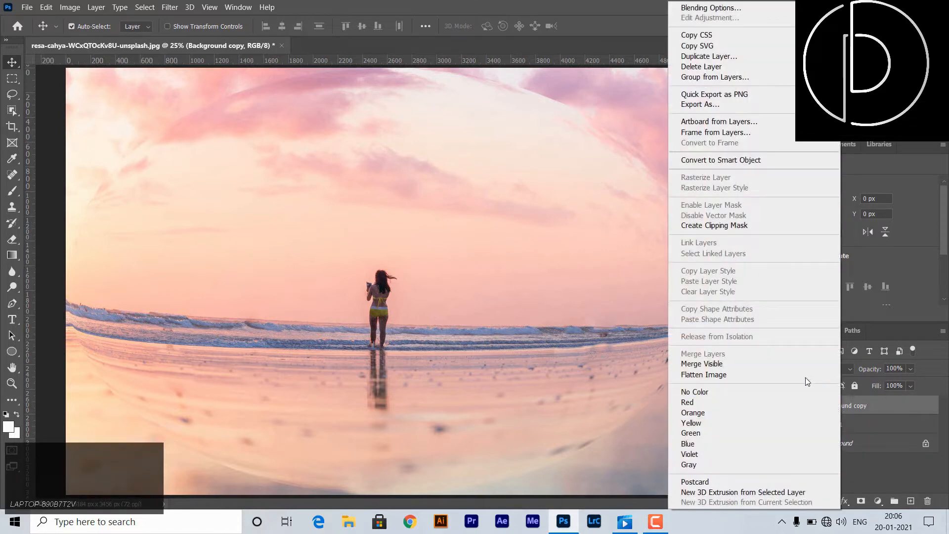
click(739, 227)
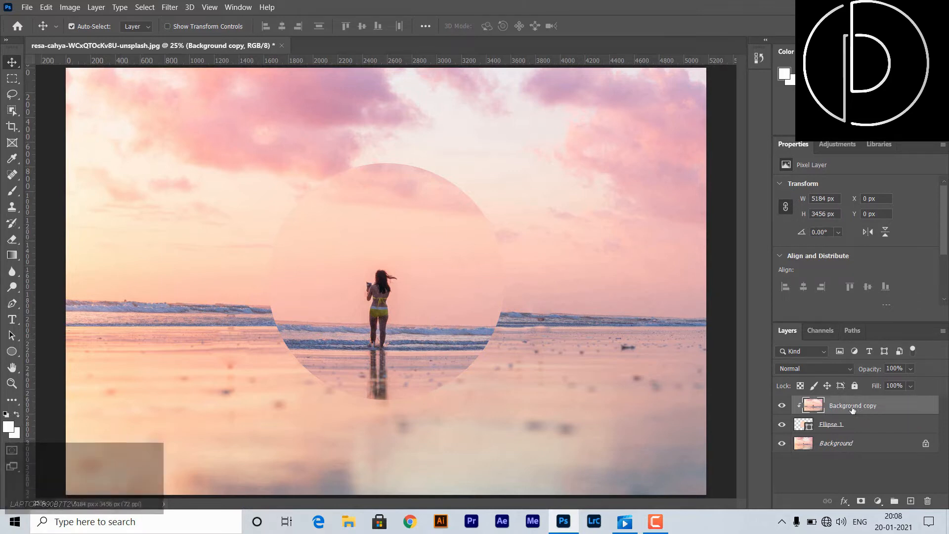
Free-transform the Background copy layer, shrinking it around the circle and matching its width to the circle at about 36.96%.
key(ctrl+t)
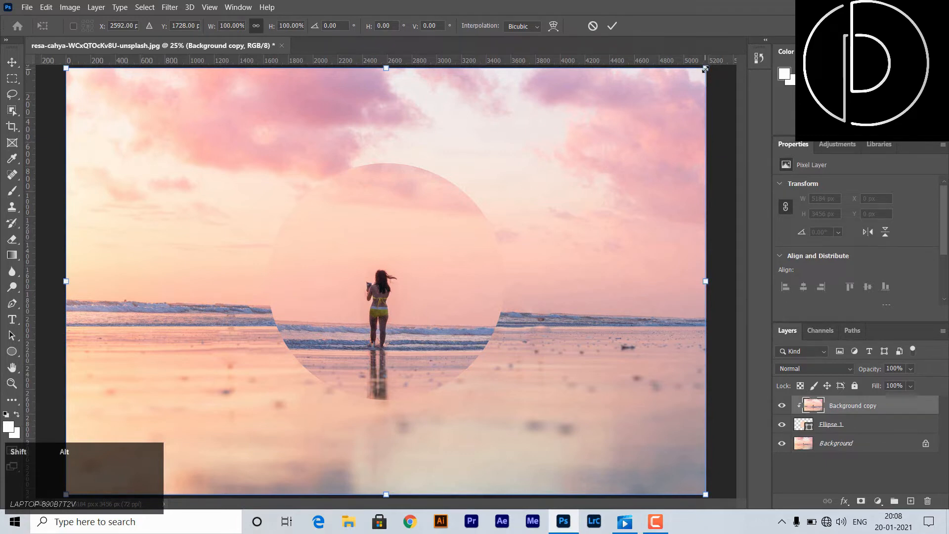
drag(705, 68, 570, 108)
drag(485, 132, 481, 174)
drag(570, 111, 504, 149)
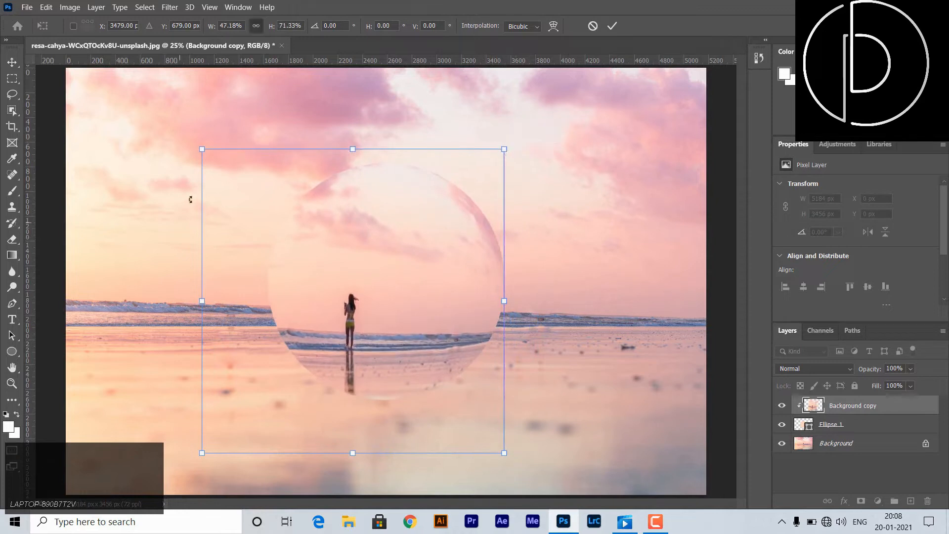
key(shift)
drag(202, 302, 271, 297)
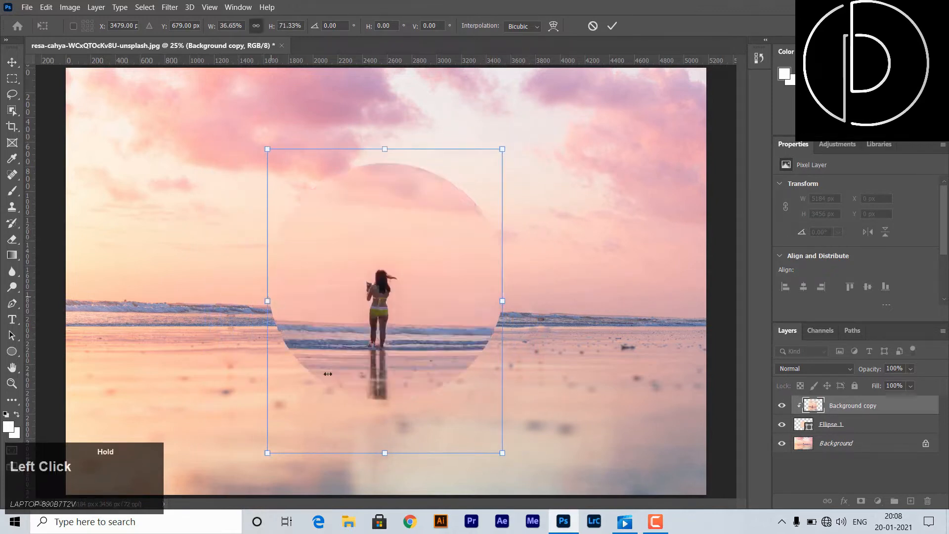
drag(384, 455, 397, 429)
drag(503, 287, 506, 289)
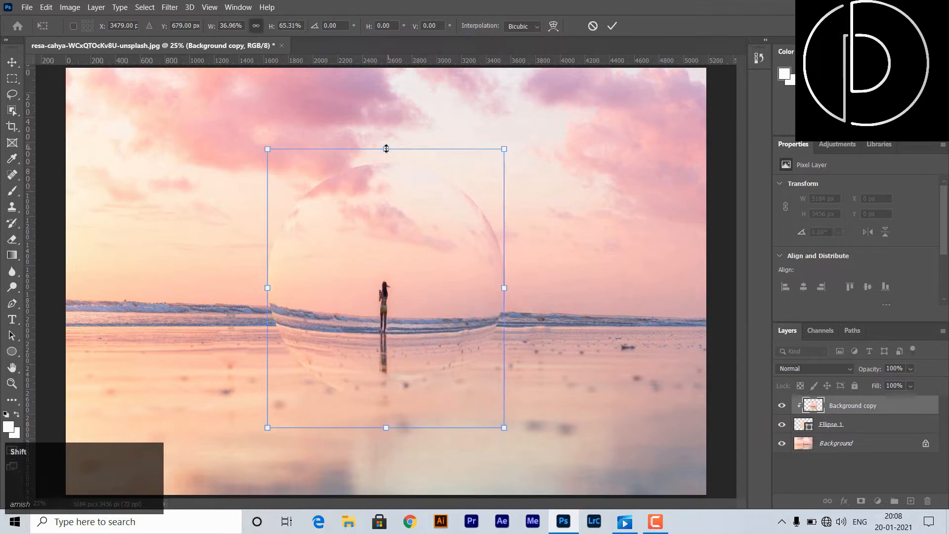
Reduce the Background copy's height to about 55.44% so it fits the circle's upper and lower edges, and apply the transform.
drag(386, 148, 386, 164)
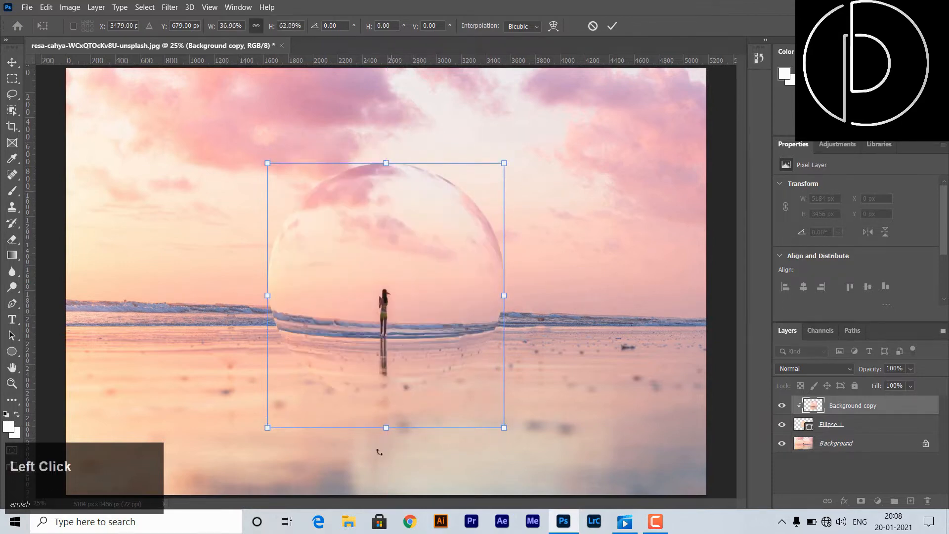
shift+click(382, 428)
drag(382, 428, 379, 380)
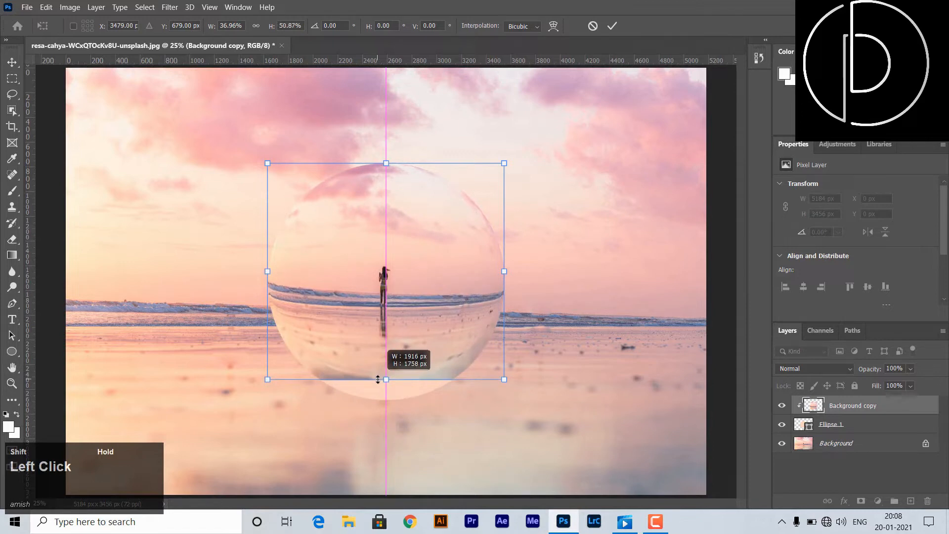
drag(379, 380, 380, 383)
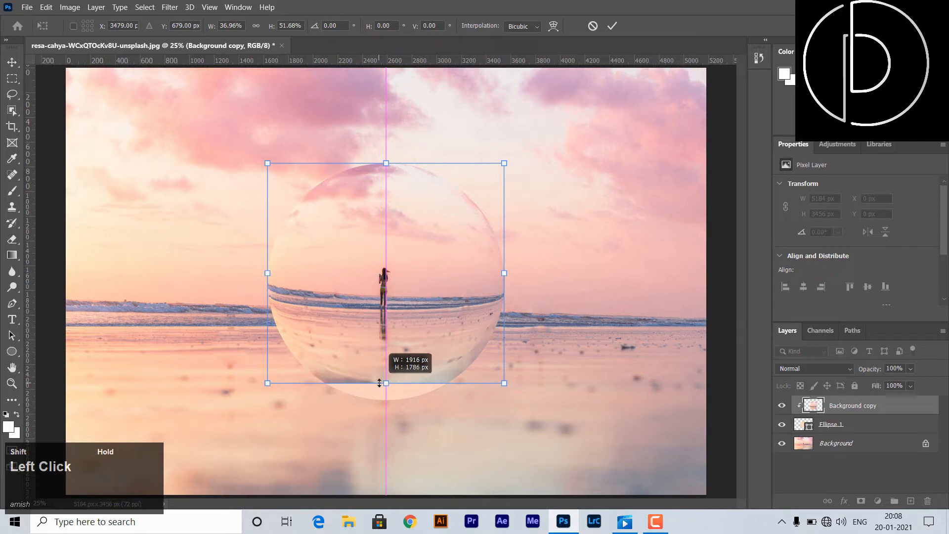
drag(379, 384, 382, 396)
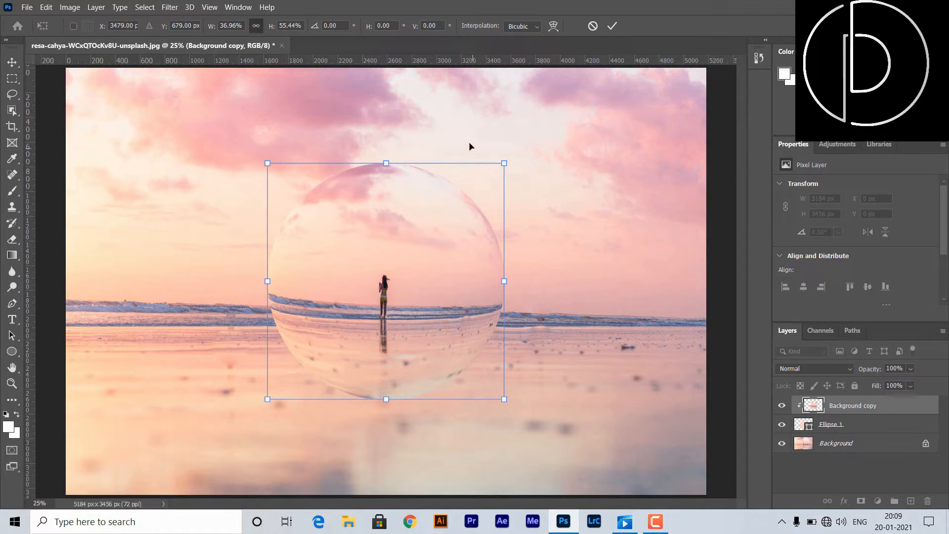
click(618, 25)
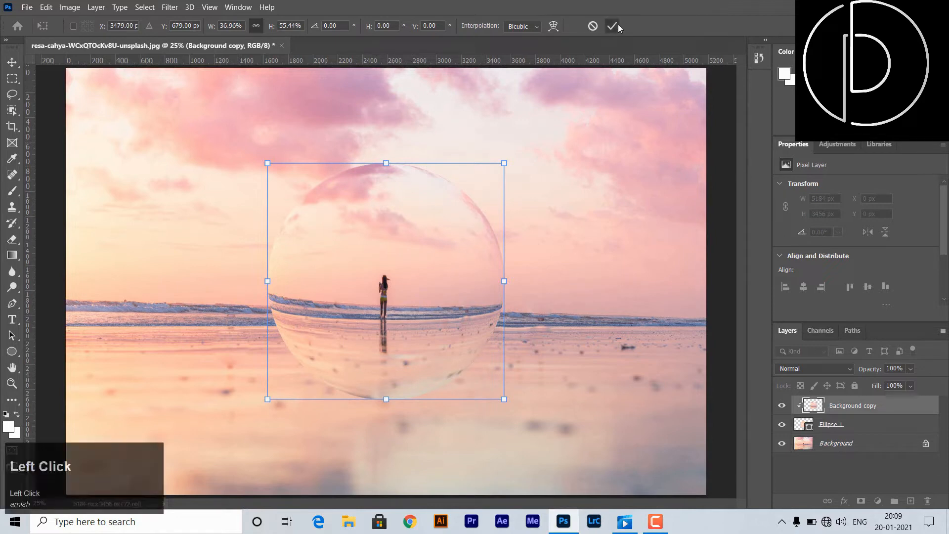
Add an Inner Shadow effect to the Ellipse 1 layer through its blending options.
click(847, 427)
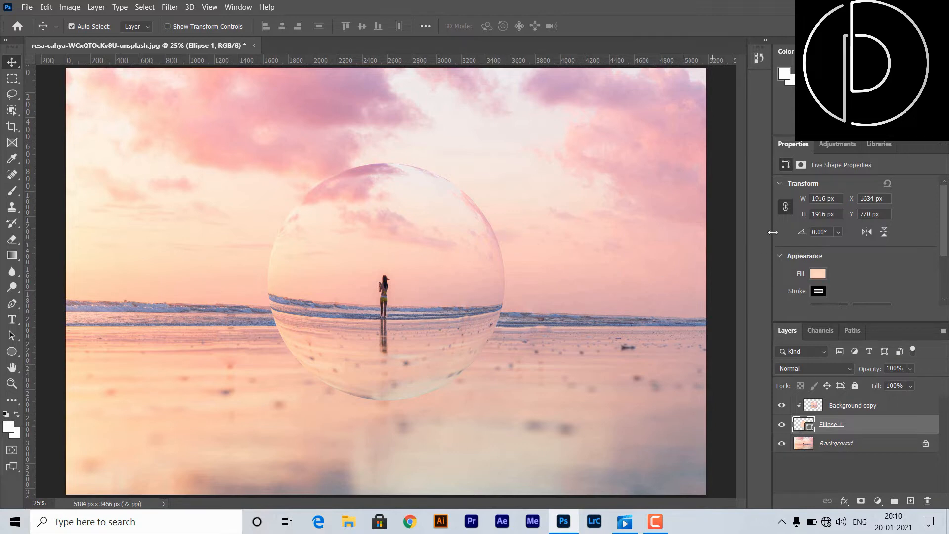
drag(942, 226, 943, 241)
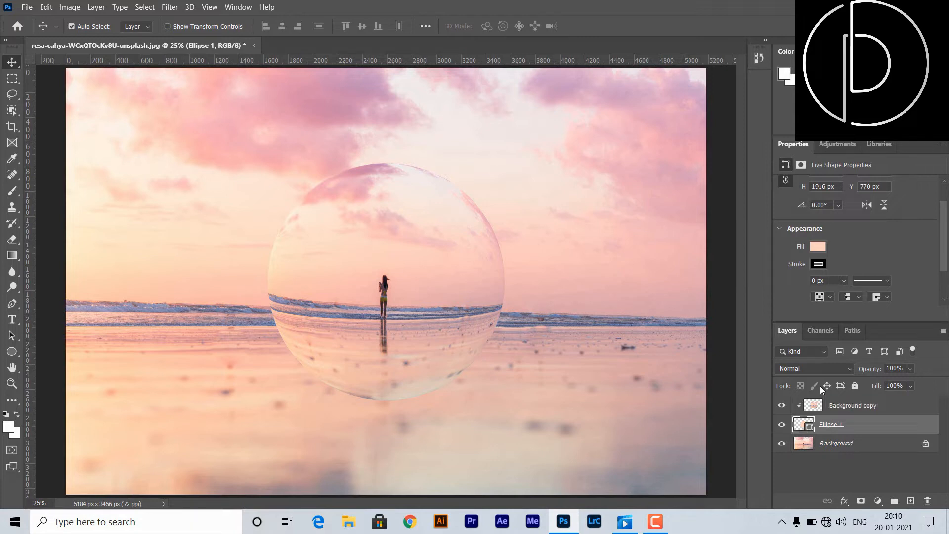
click(837, 424)
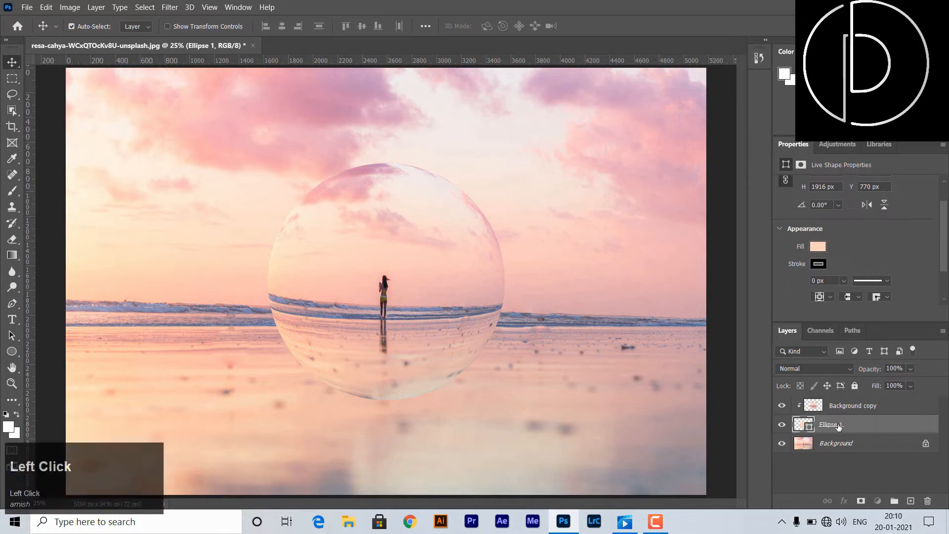
right_click(838, 423)
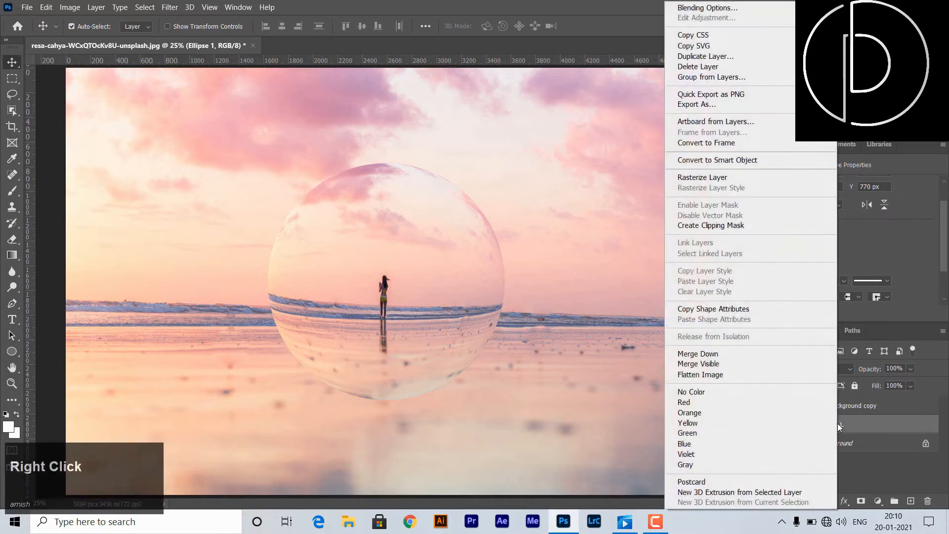
click(686, 8)
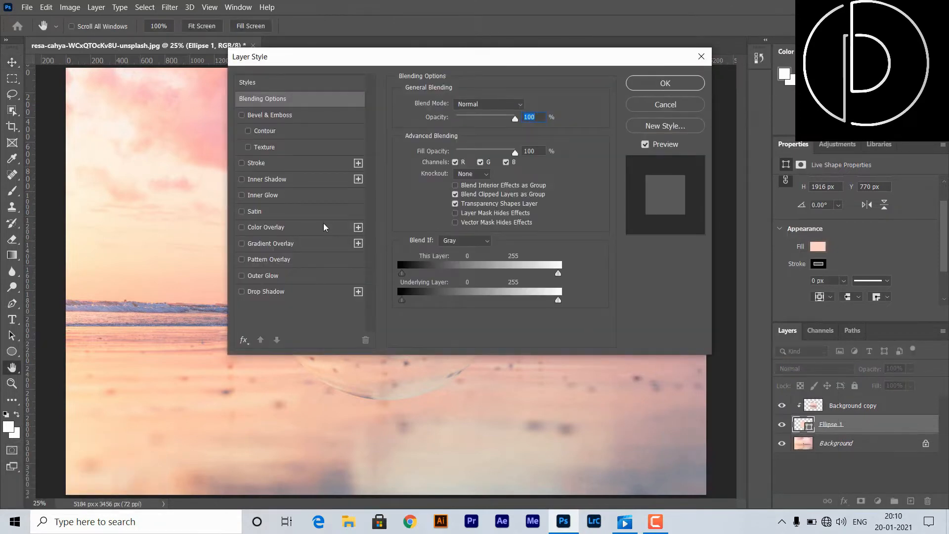
click(241, 180)
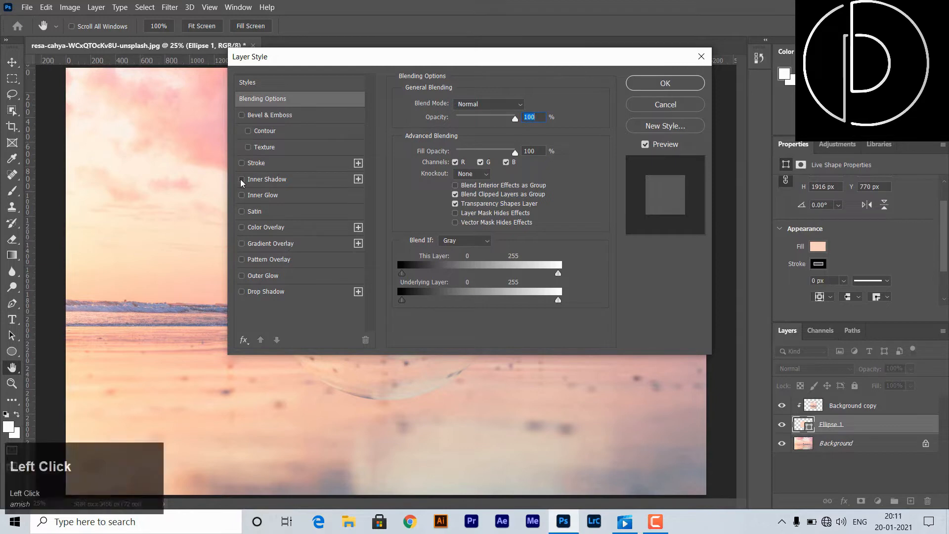
click(313, 185)
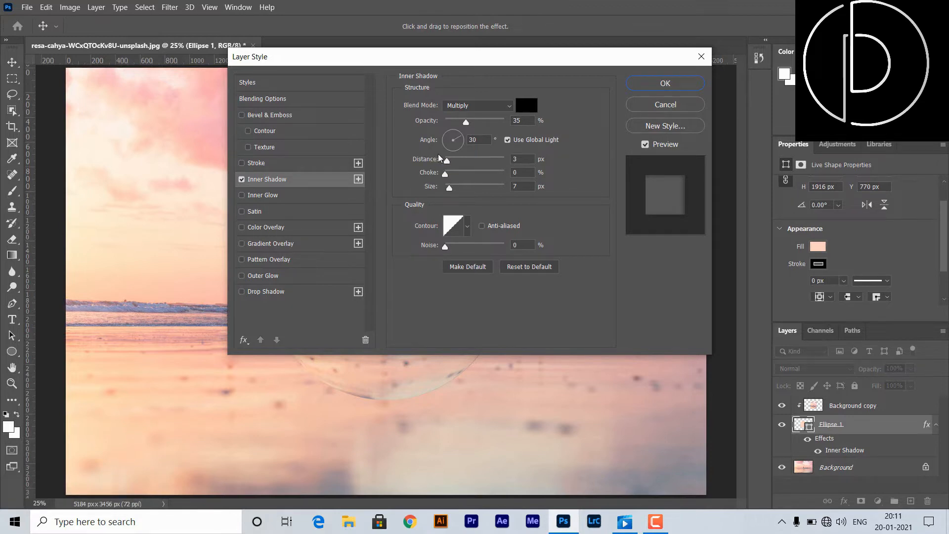
Set the inner shadow to Linear Dodge (Add) in white and move the Layer Style dialog aside to uncover the ball.
mouse_move(648, 527)
click(471, 105)
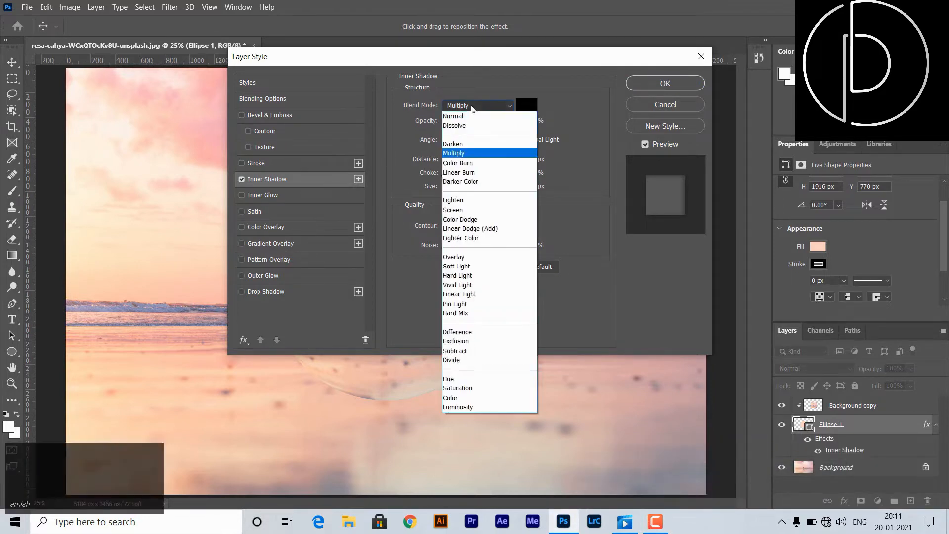
click(495, 229)
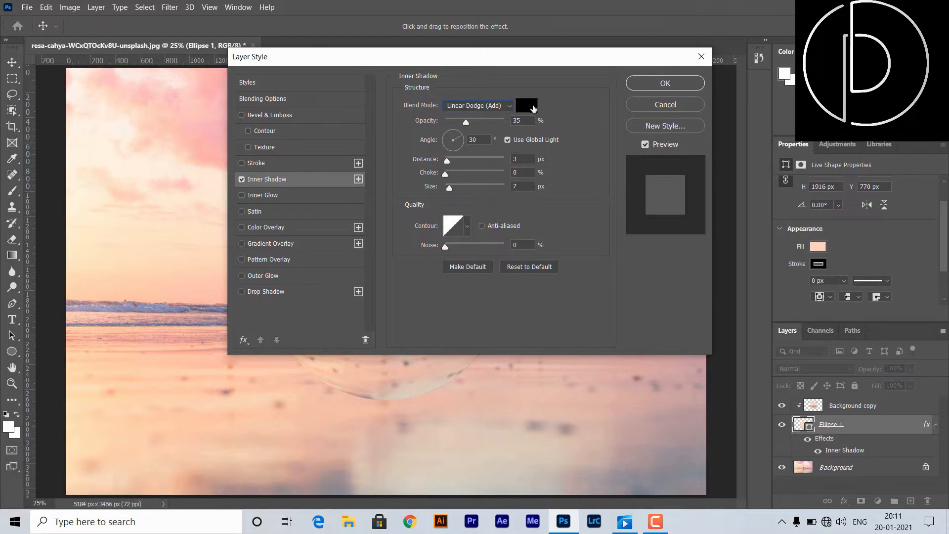
click(533, 108)
drag(348, 123, 312, 105)
click(589, 100)
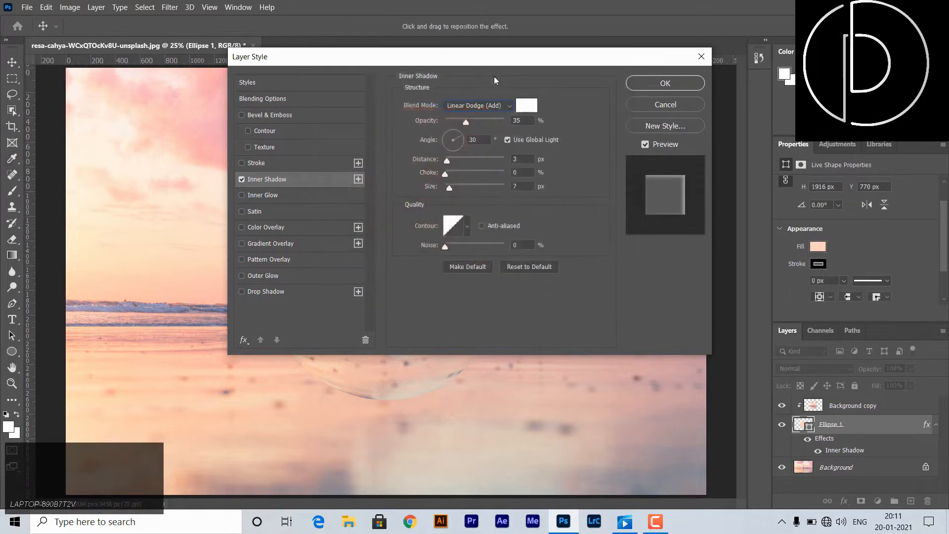
drag(521, 68, 732, 133)
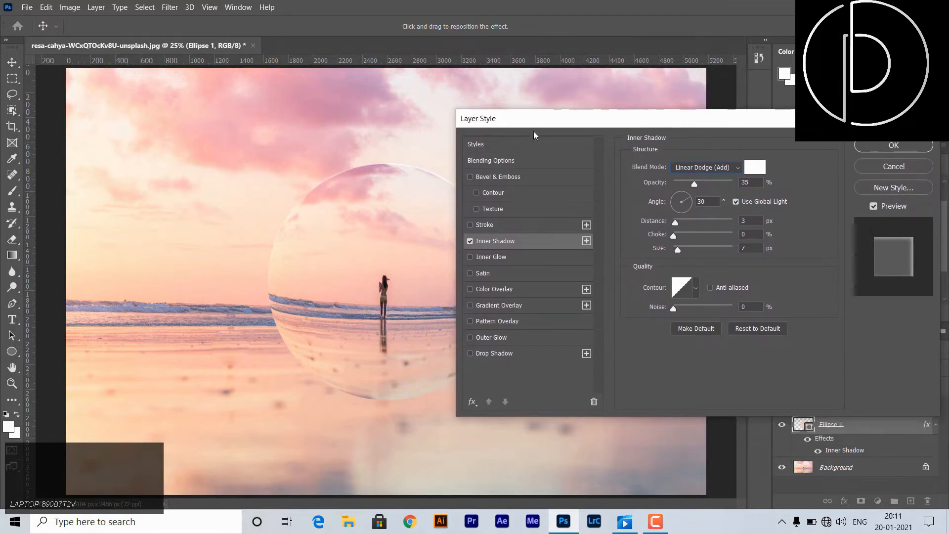
drag(541, 125, 567, 95)
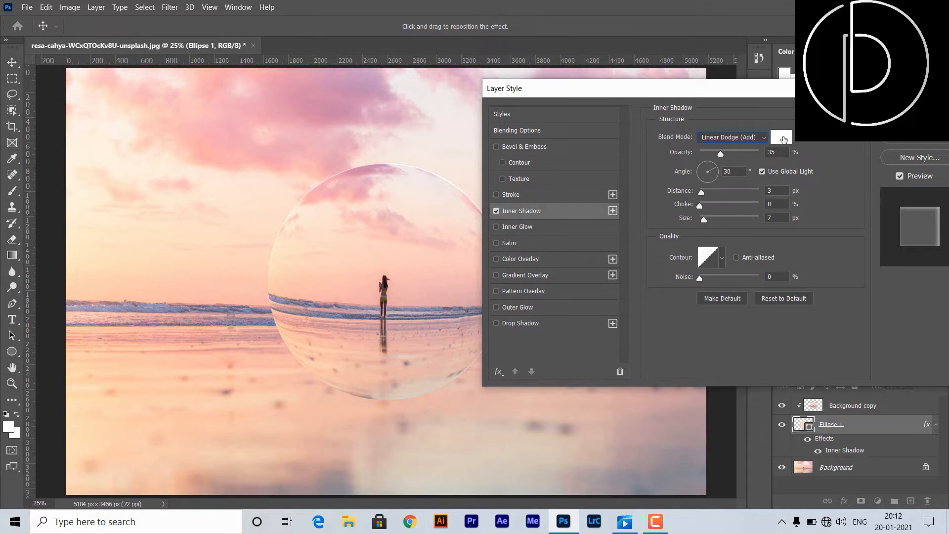
Try a bright red and a very dark red as the inner shadow colour, and return it to white.
click(784, 139)
click(450, 134)
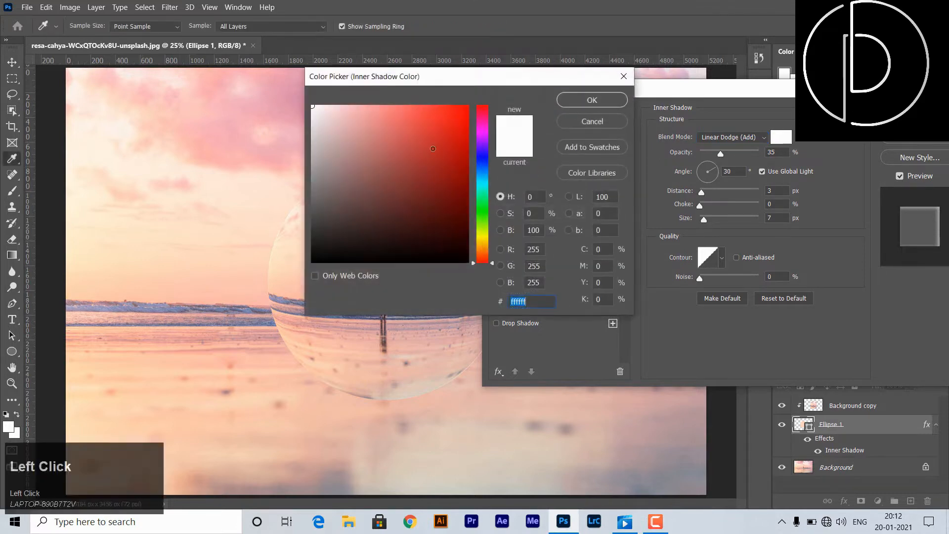
click(567, 99)
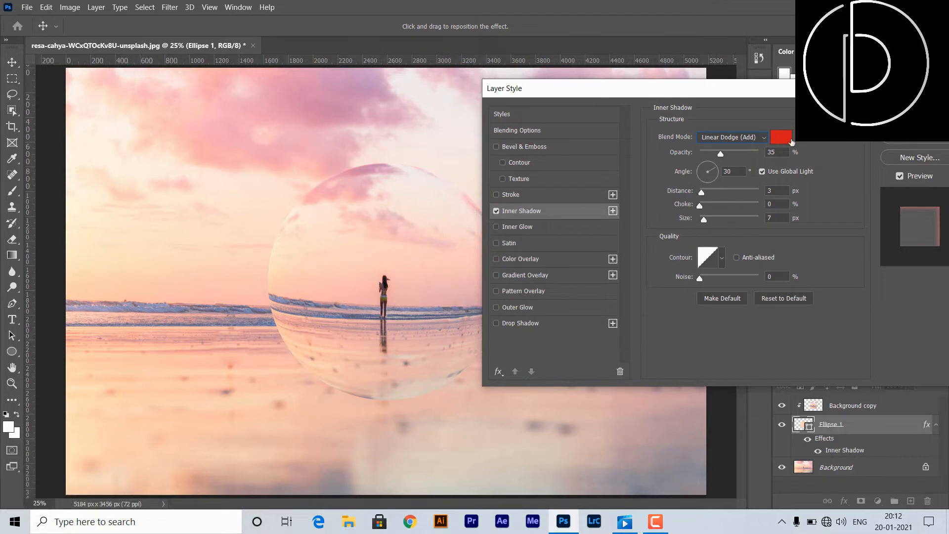
click(781, 137)
click(442, 253)
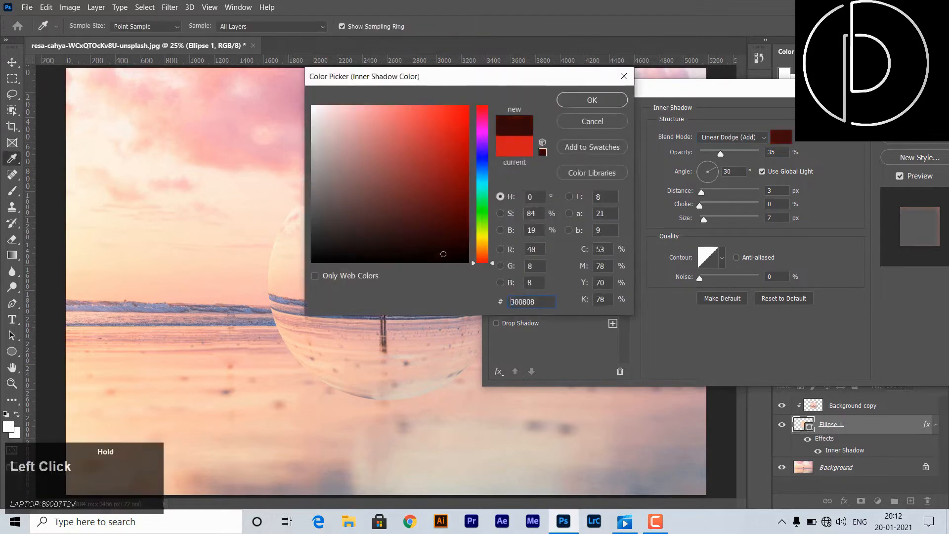
click(580, 108)
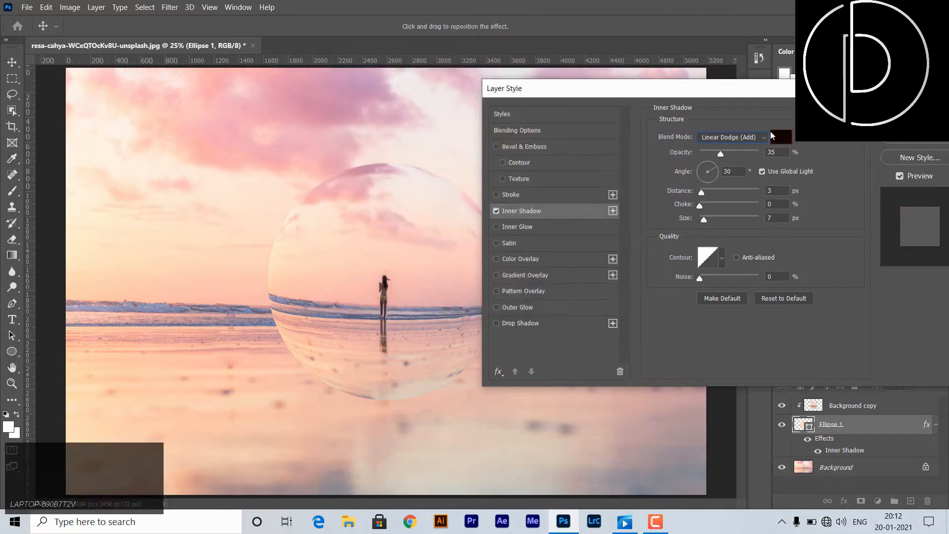
click(780, 137)
drag(329, 113, 310, 105)
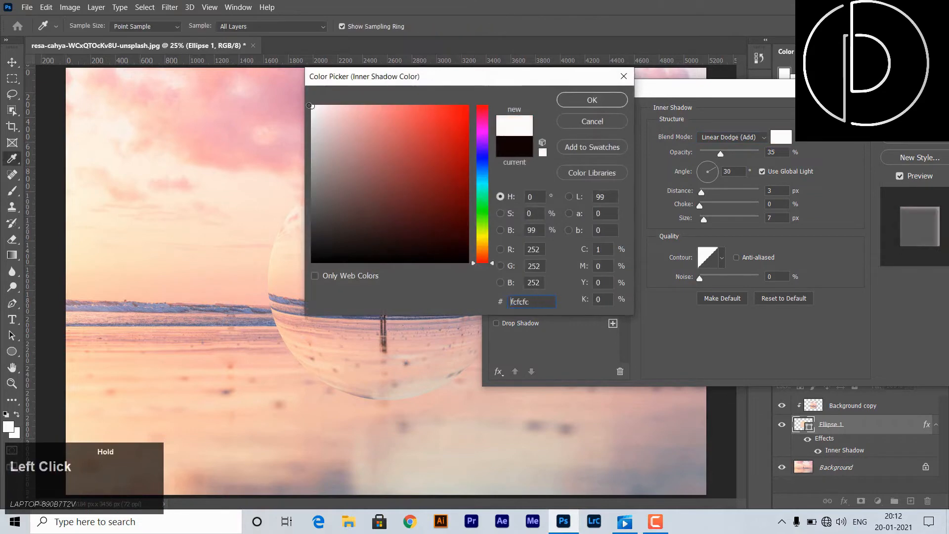
click(593, 100)
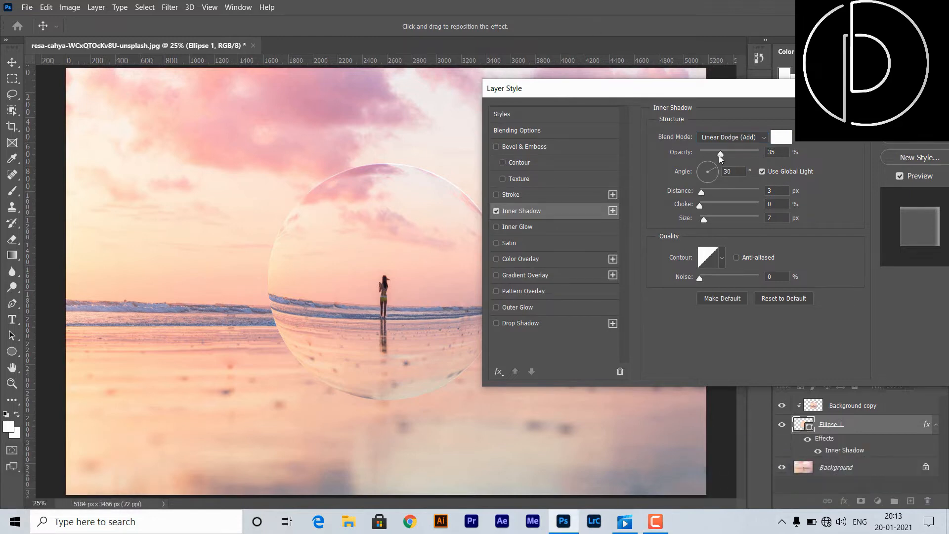
Set the inner shadow's opacity to 50% and its angle to 60°.
click(771, 152)
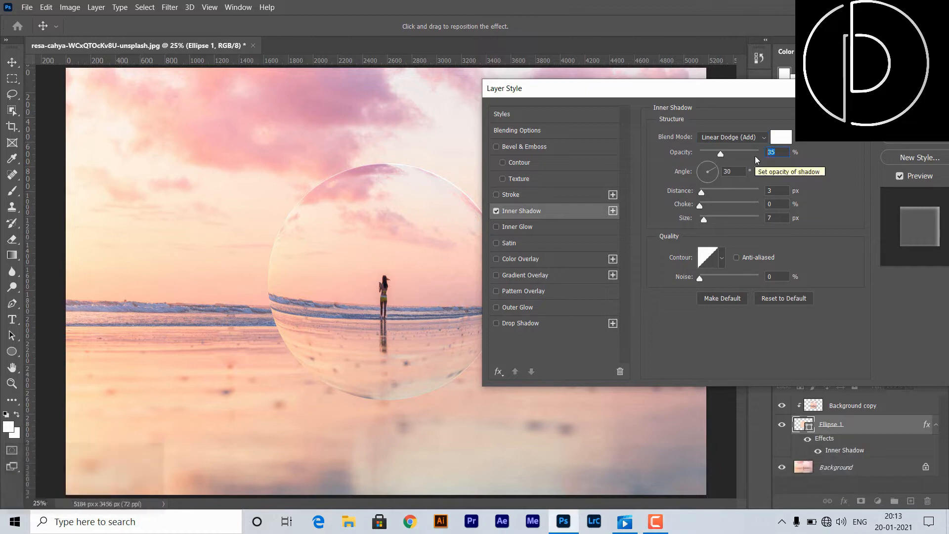
text(50)
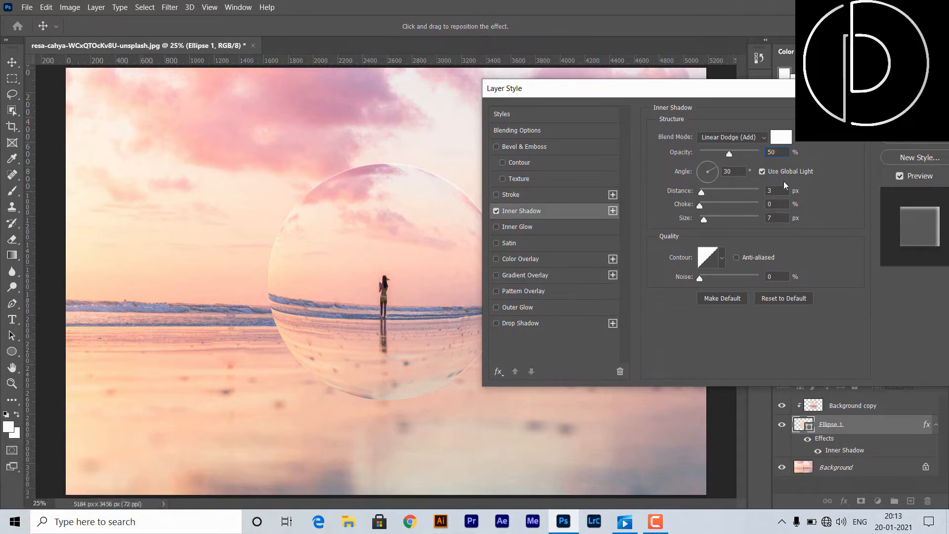
click(733, 173)
text(45)
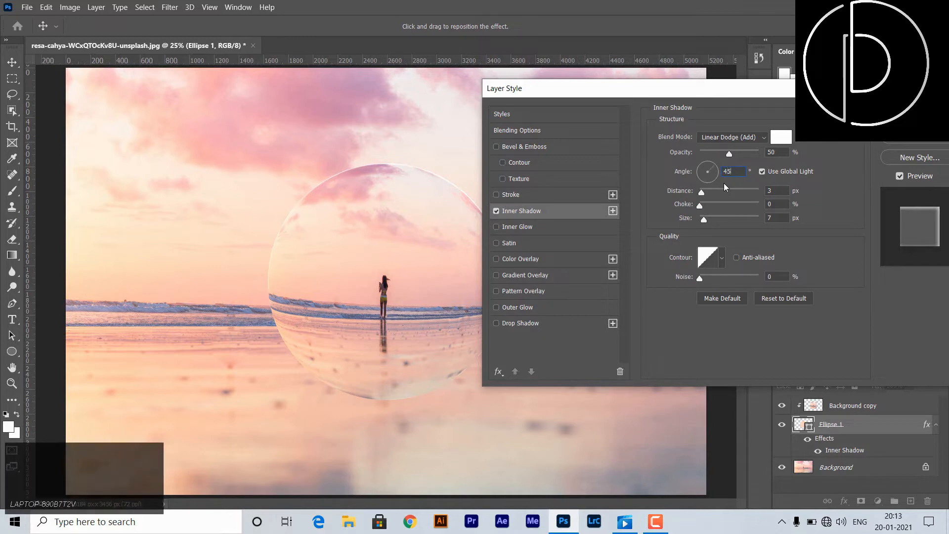
key(BackSpace)
key(BackSpace)
text(60)
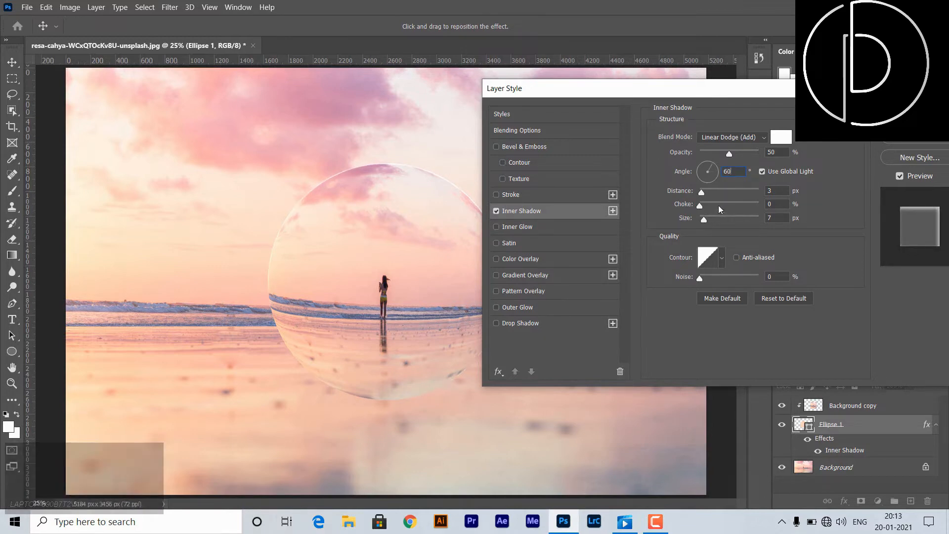
Increase the inner shadow's distance through 20 and 30 px to 40 px.
click(773, 193)
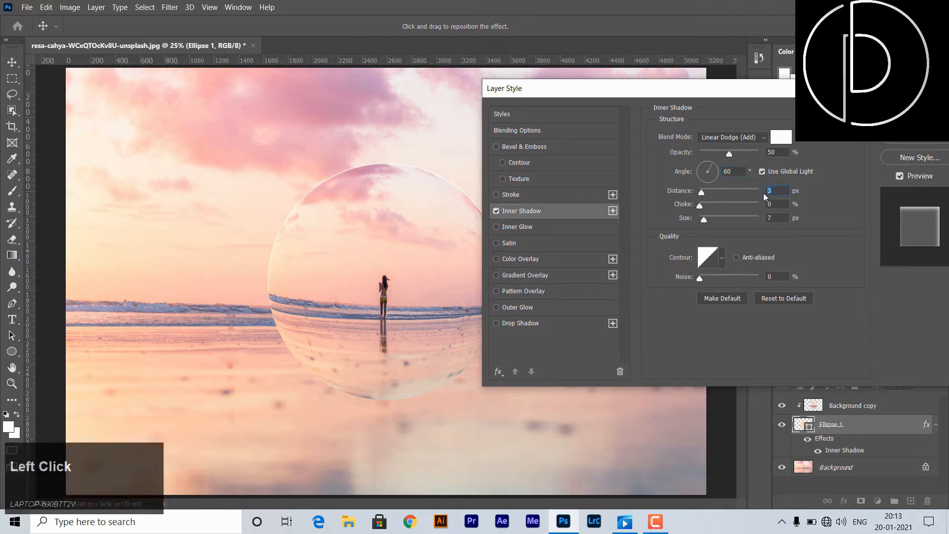
text(20)
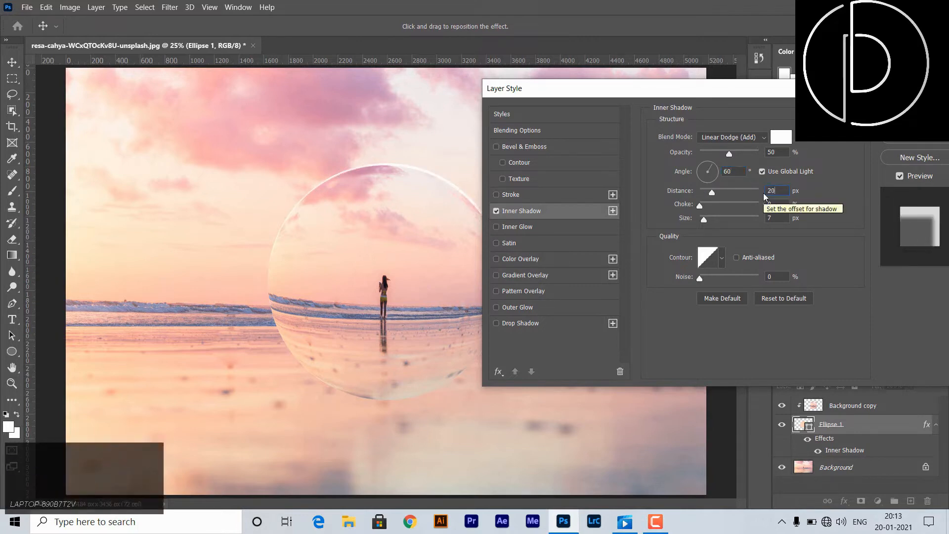
key(BackSpace)
key(BackSpace)
text(30)
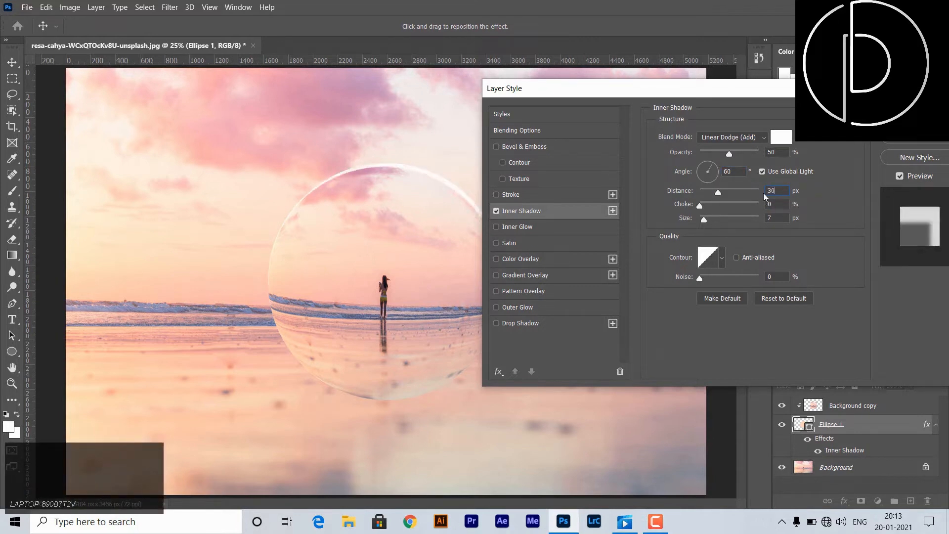
key(BackSpace)
key(BackSpace)
text(40)
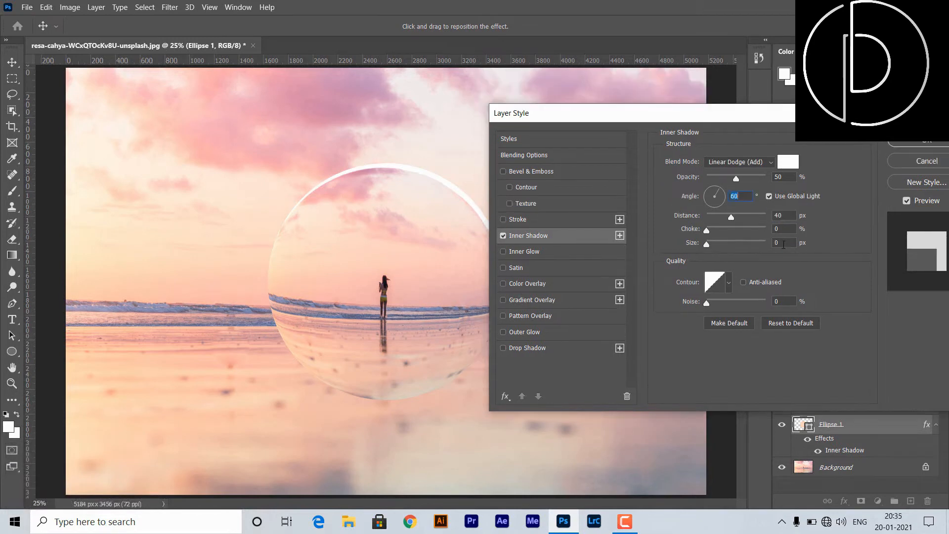
Set the inner shadow's size to 200 px and apply the smooth S-shaped contour preset.
click(765, 245)
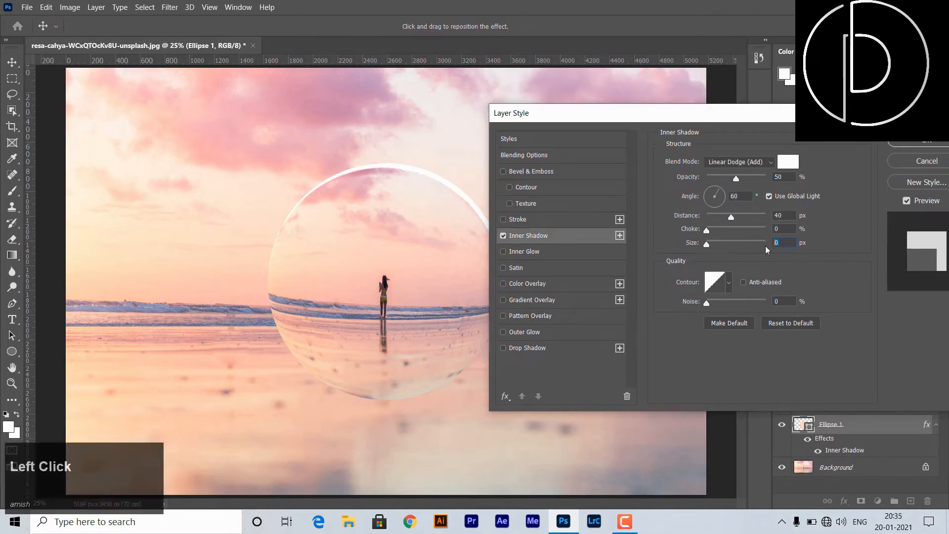
text(200)
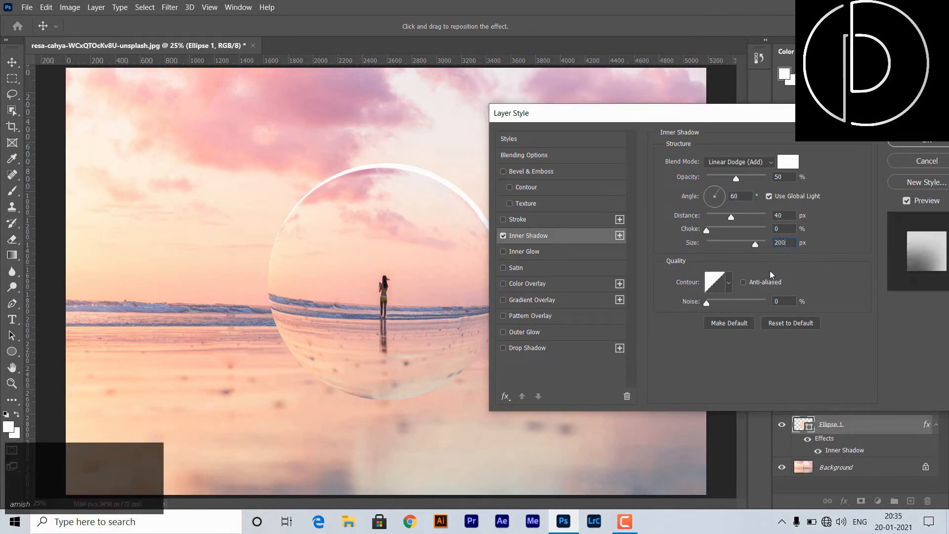
click(729, 283)
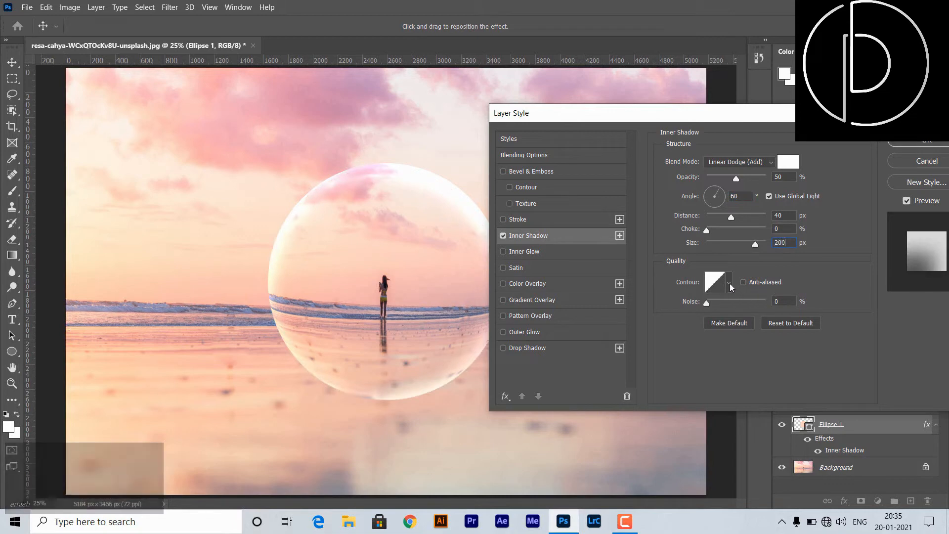
click(757, 318)
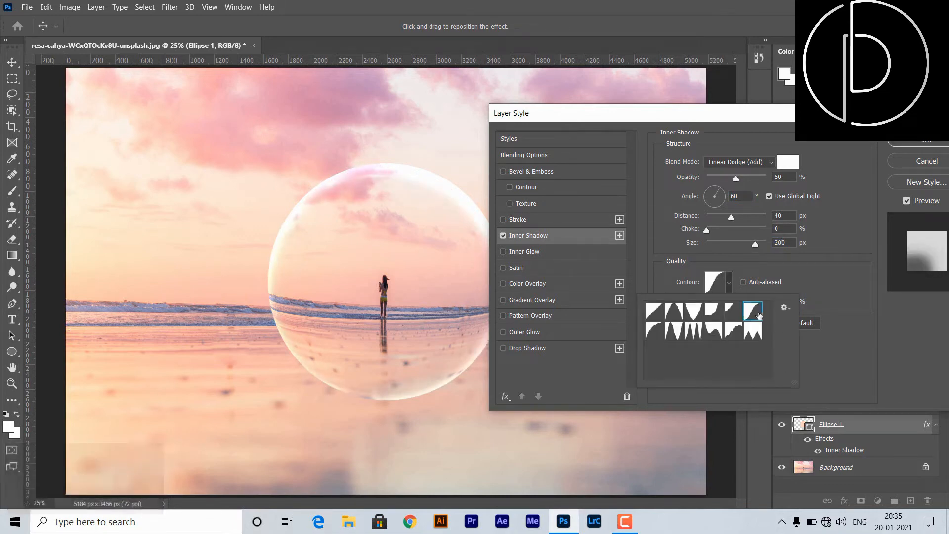
click(819, 290)
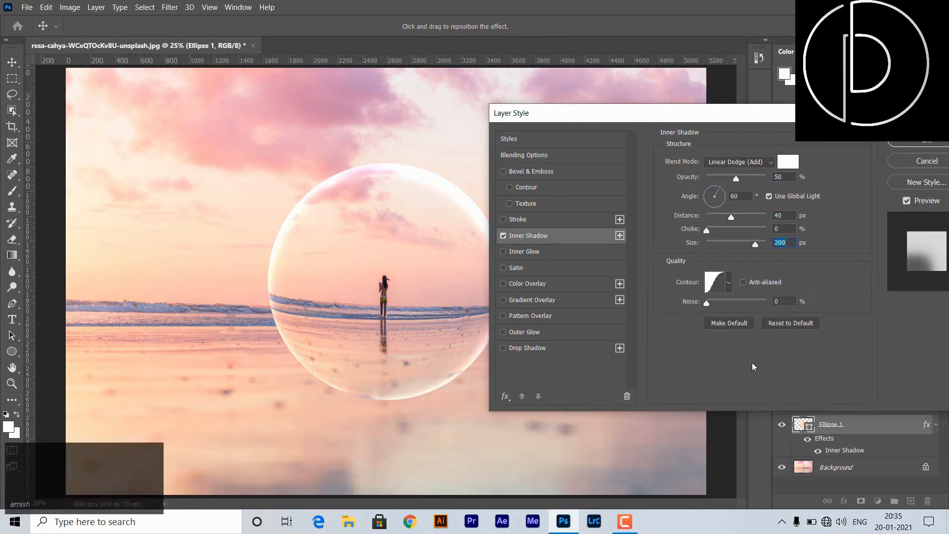
click(625, 521)
click(899, 474)
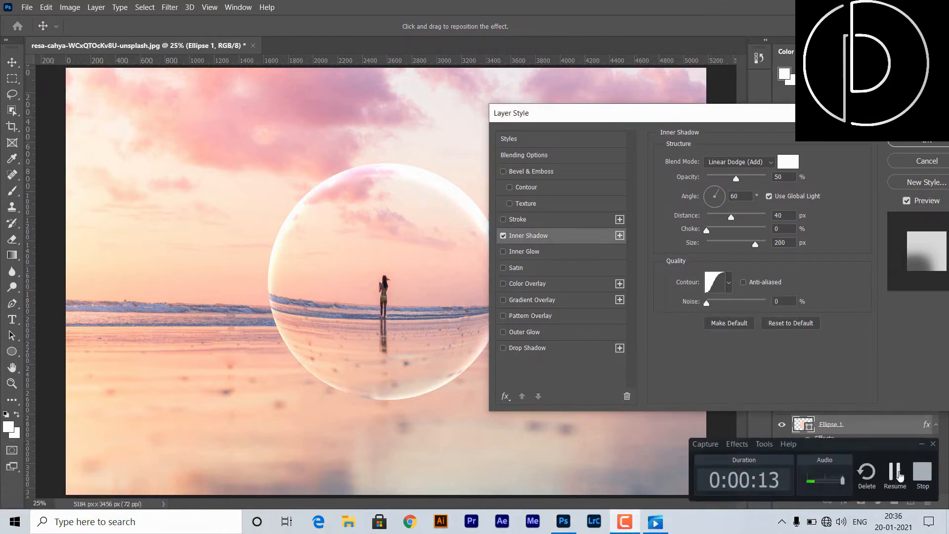
Enable a Gradient Overlay on the Ellipse 1 layer and show its settings.
click(503, 301)
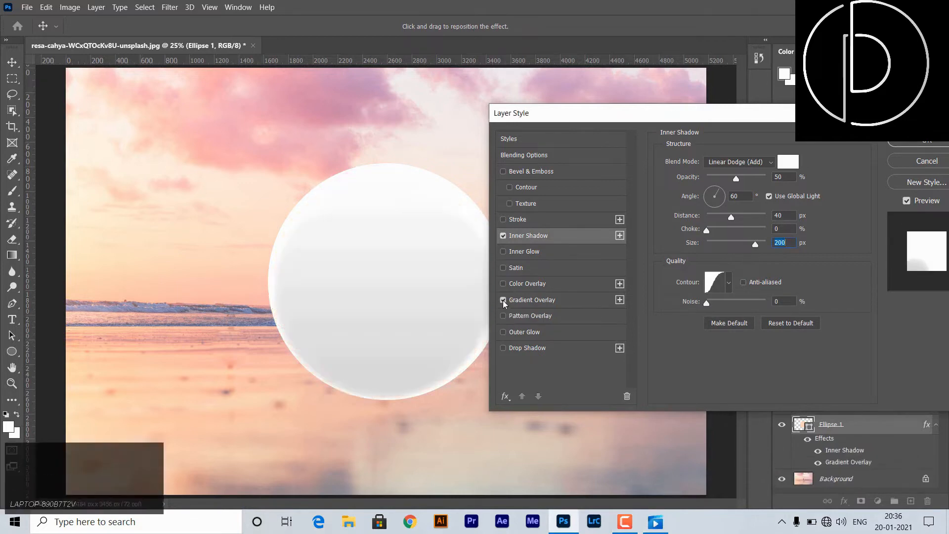
click(763, 162)
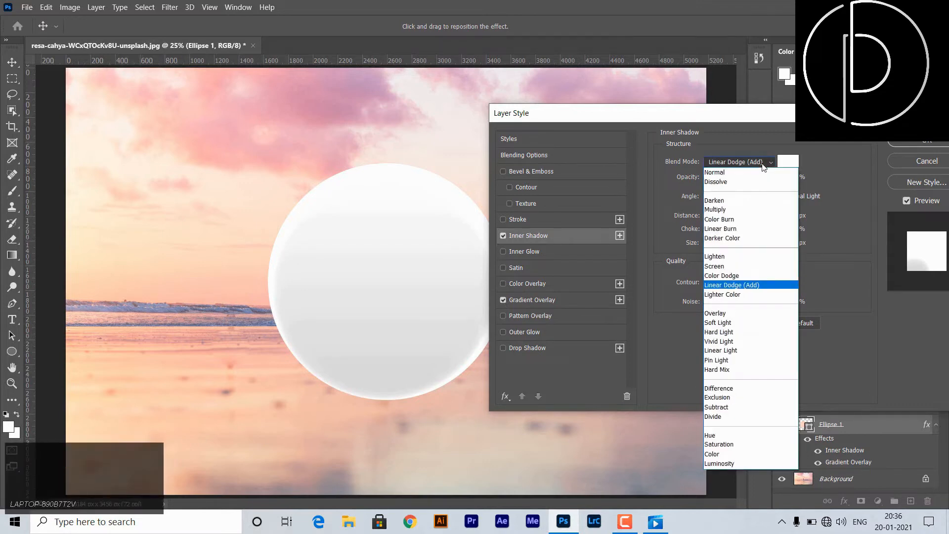
click(763, 165)
click(544, 303)
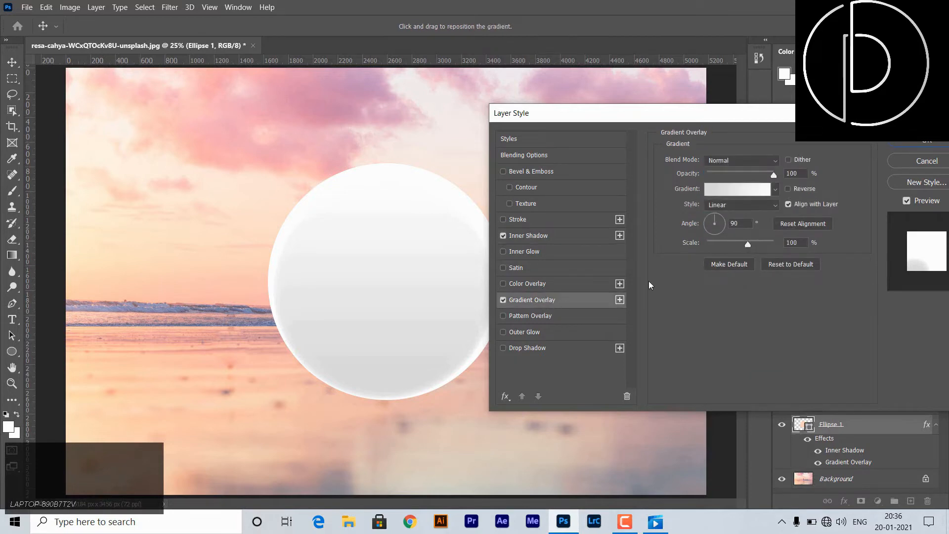
Set the gradient overlay's blend mode to Linear Burn and its opacity to 60%.
click(736, 161)
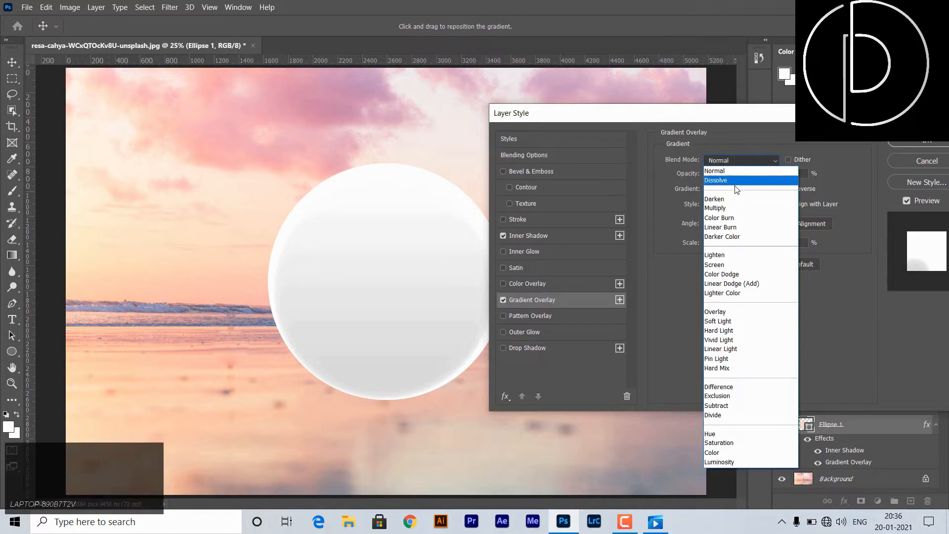
click(739, 228)
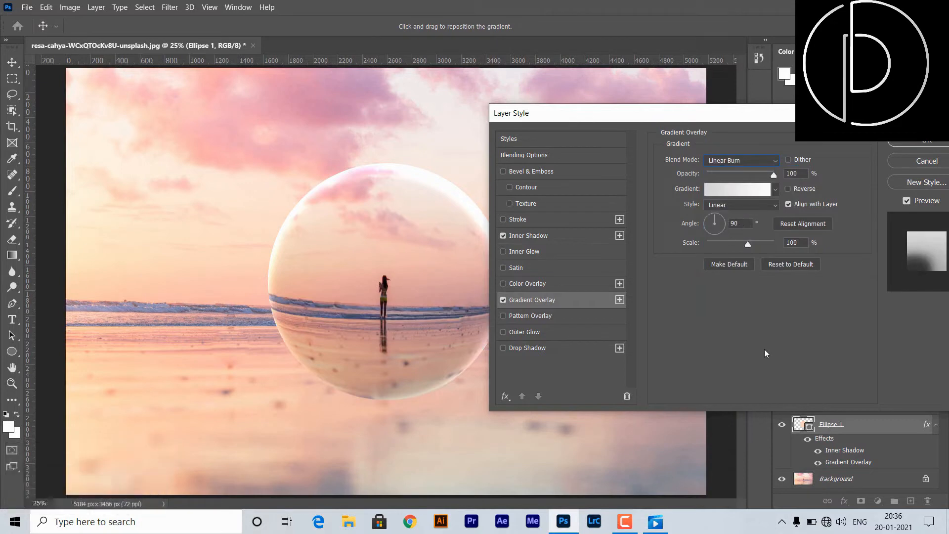
click(625, 521)
click(899, 472)
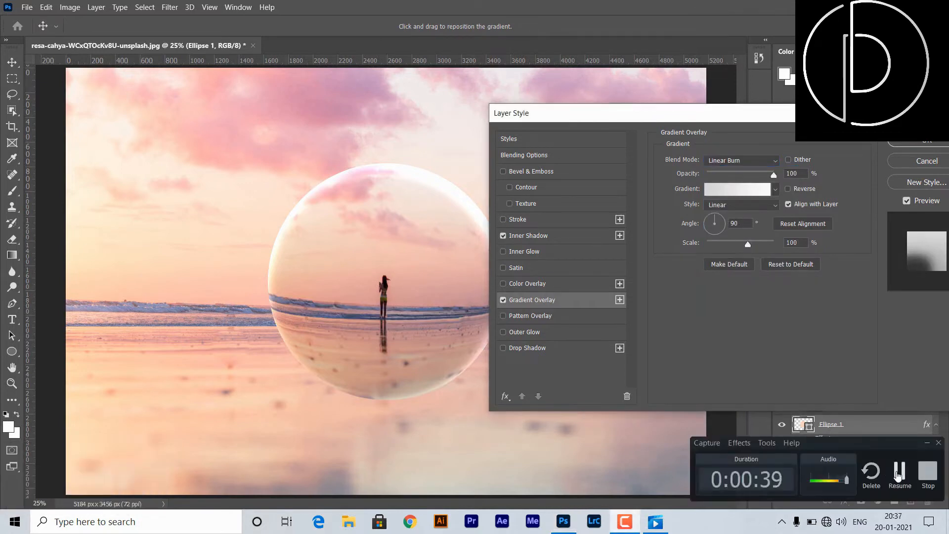
click(899, 472)
click(796, 174)
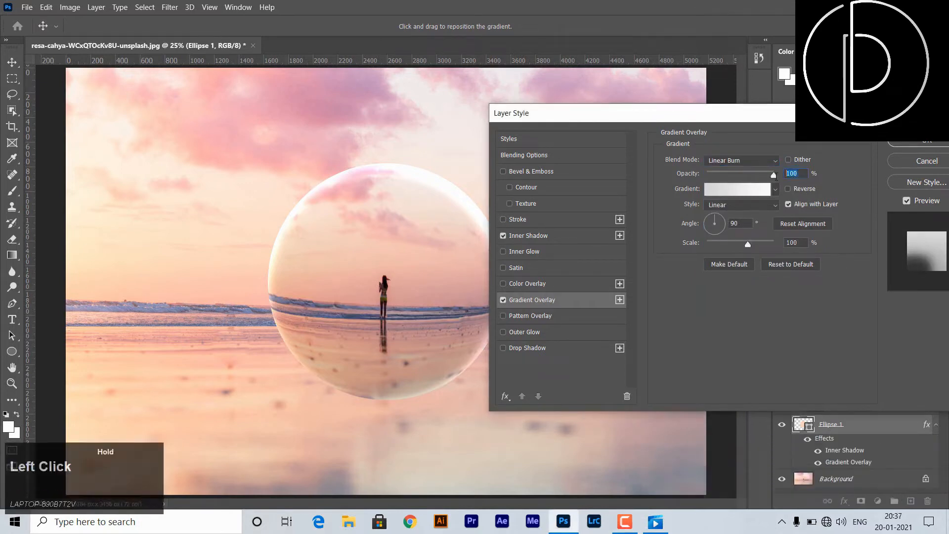
text(60)
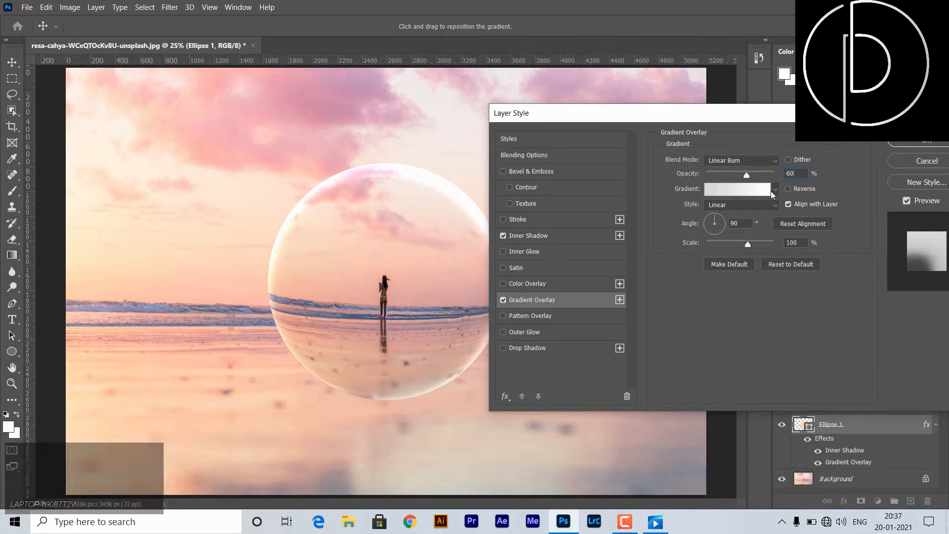
Try the Black, White and Foreground to Transparent presets from the Basics gradients on the circle's overlay.
click(775, 191)
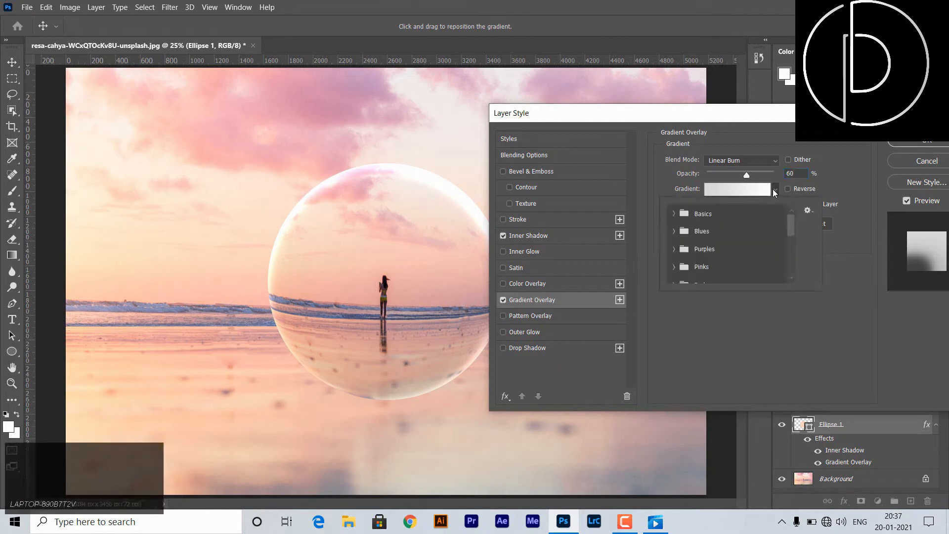
click(674, 216)
click(723, 236)
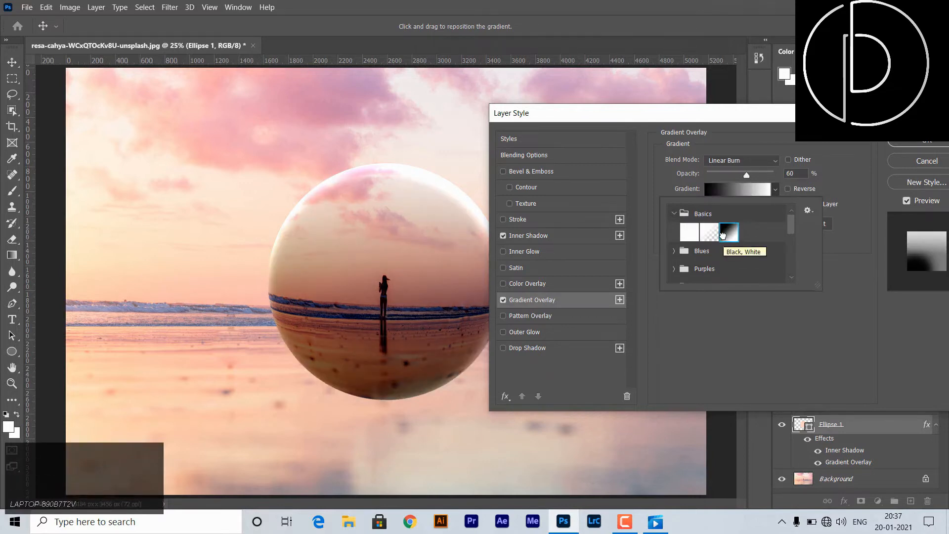
click(713, 234)
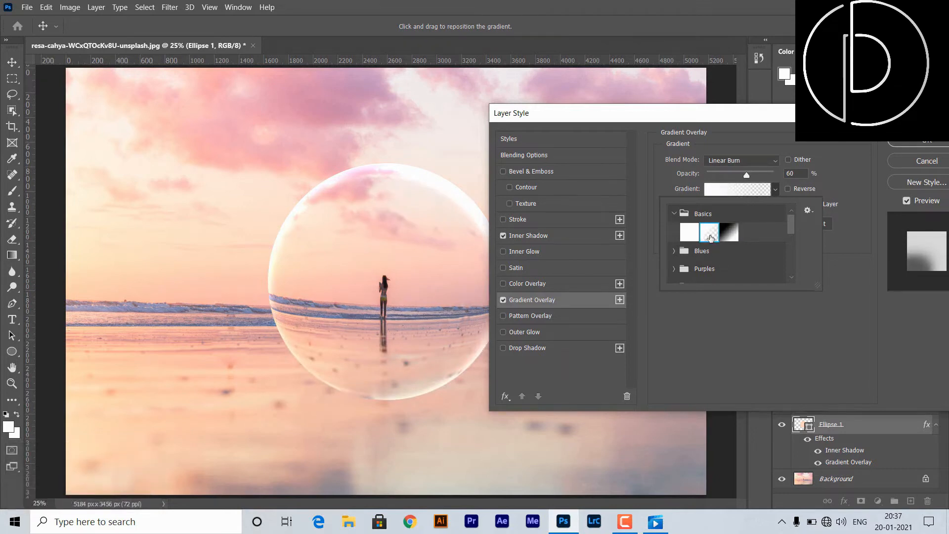
click(730, 233)
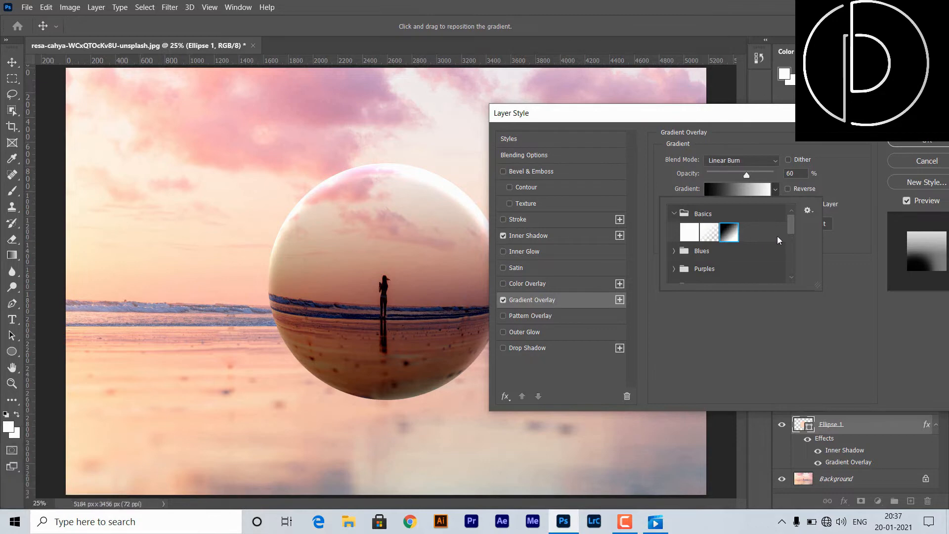
Browse the gradient presets through the Neutrals group, then return to the Black, White preset for the overlay.
drag(790, 218, 799, 269)
click(731, 278)
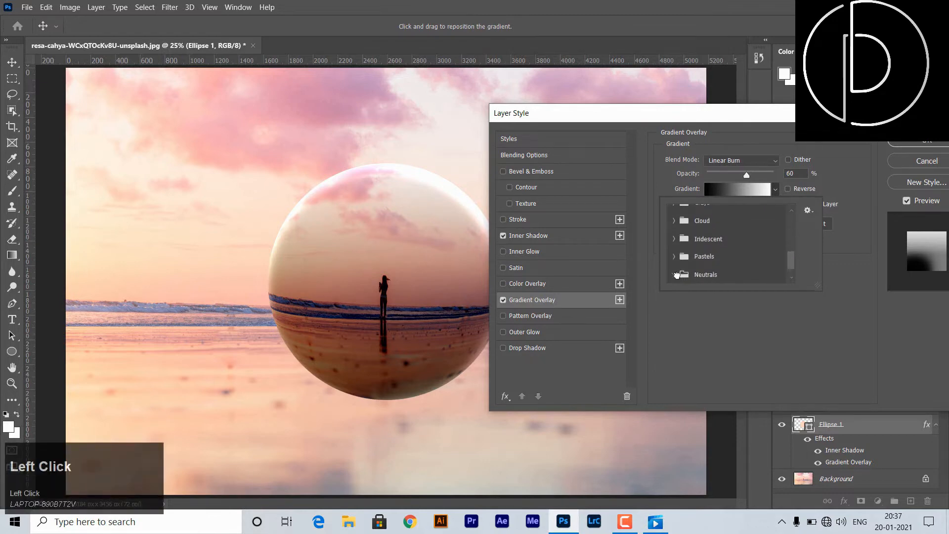
click(791, 268)
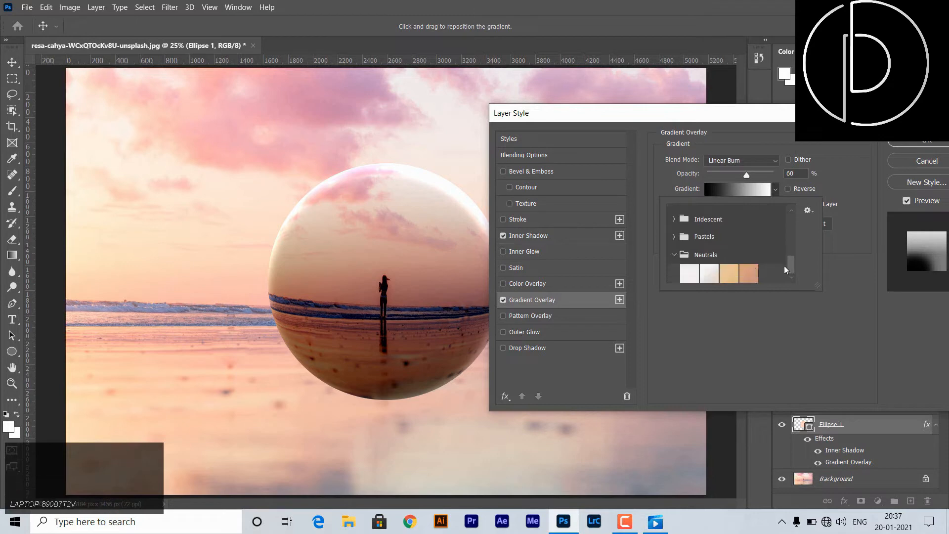
drag(791, 268, 795, 224)
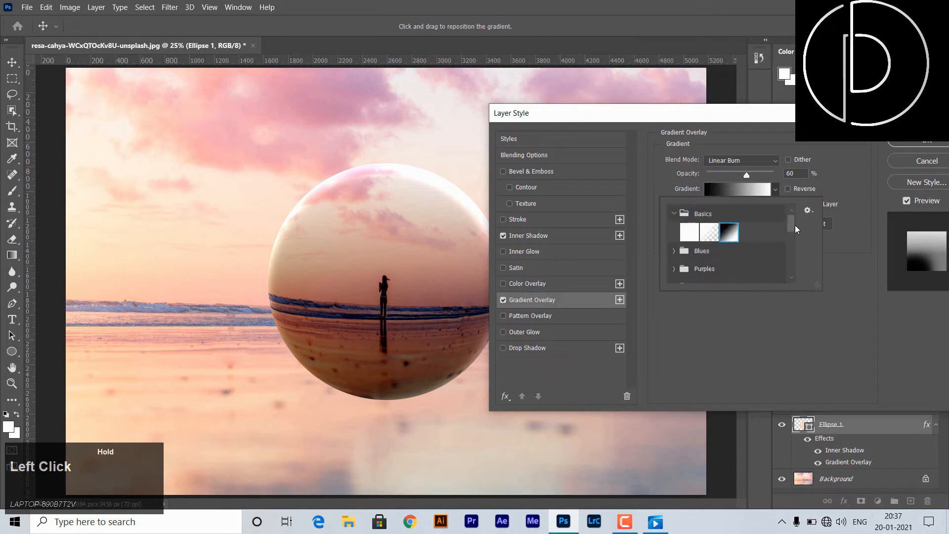
click(733, 236)
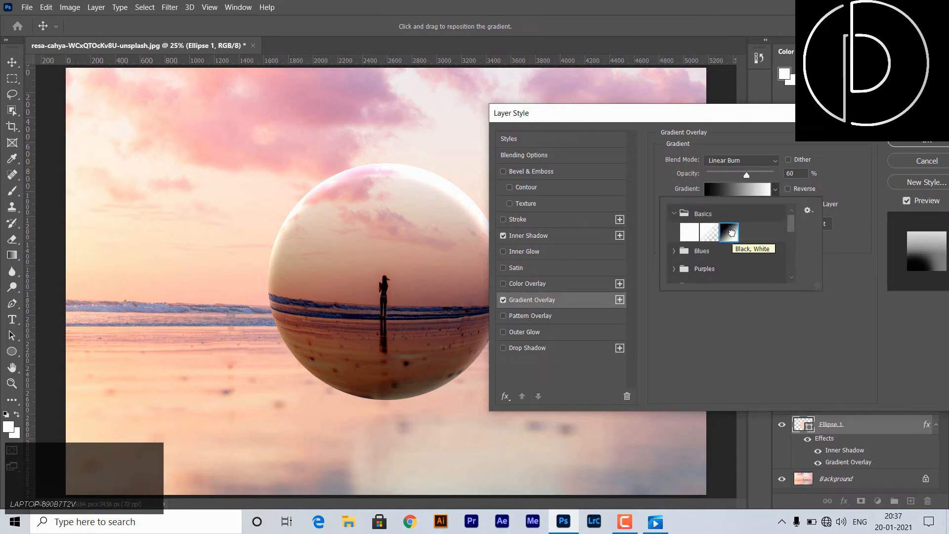
click(845, 248)
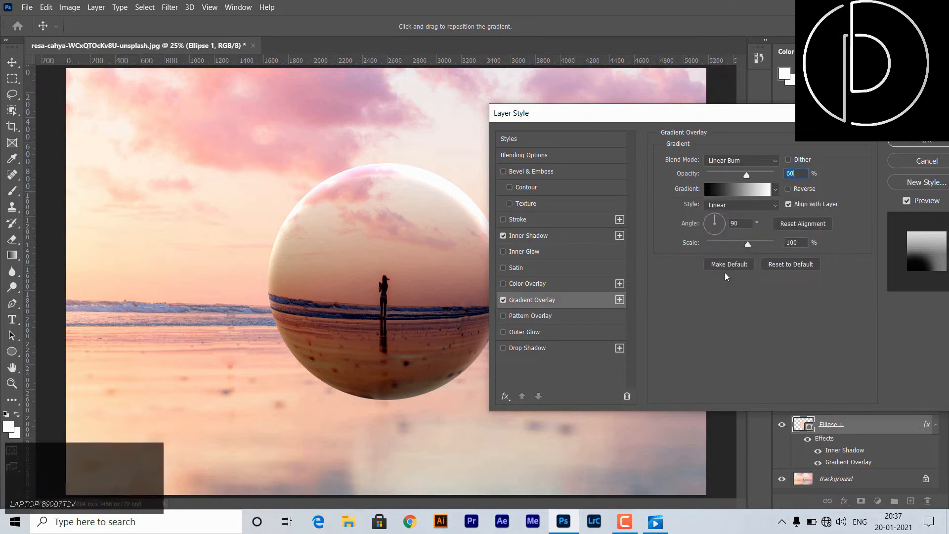
click(654, 520)
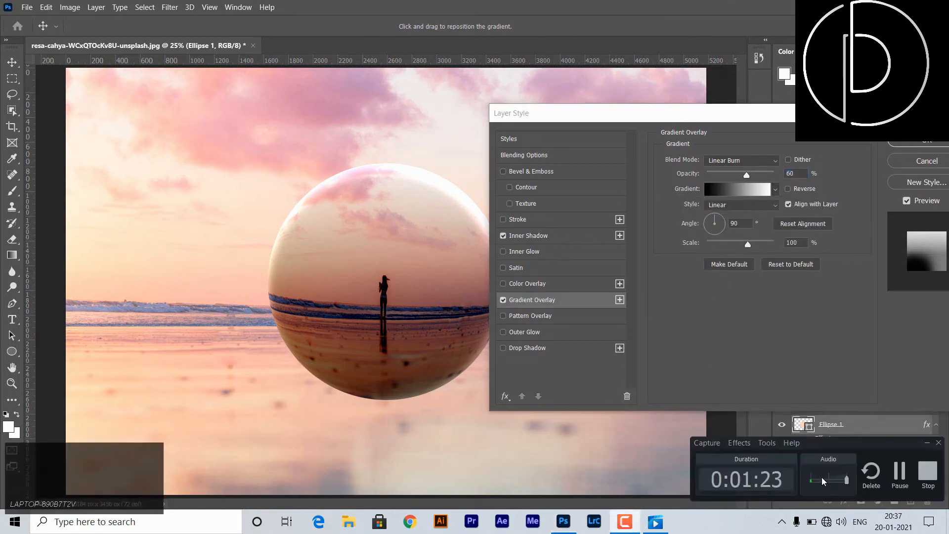
click(900, 474)
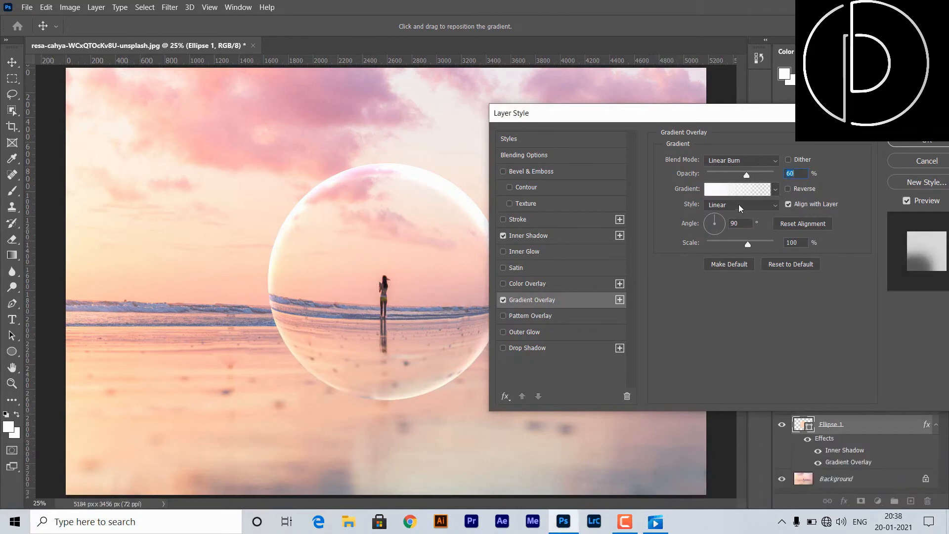
Apply the Foreground to Transparent preset from the Basics group to the gradient overlay.
click(775, 189)
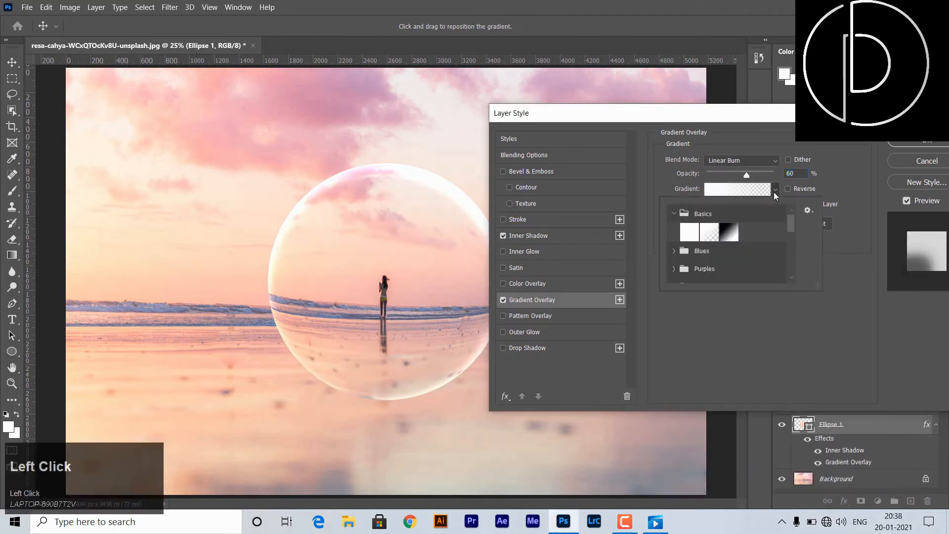
click(709, 239)
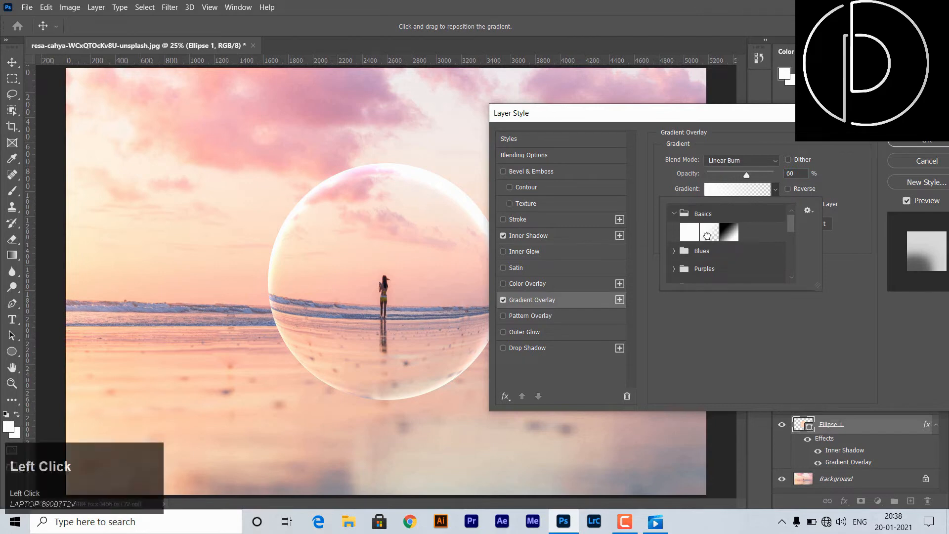
click(852, 231)
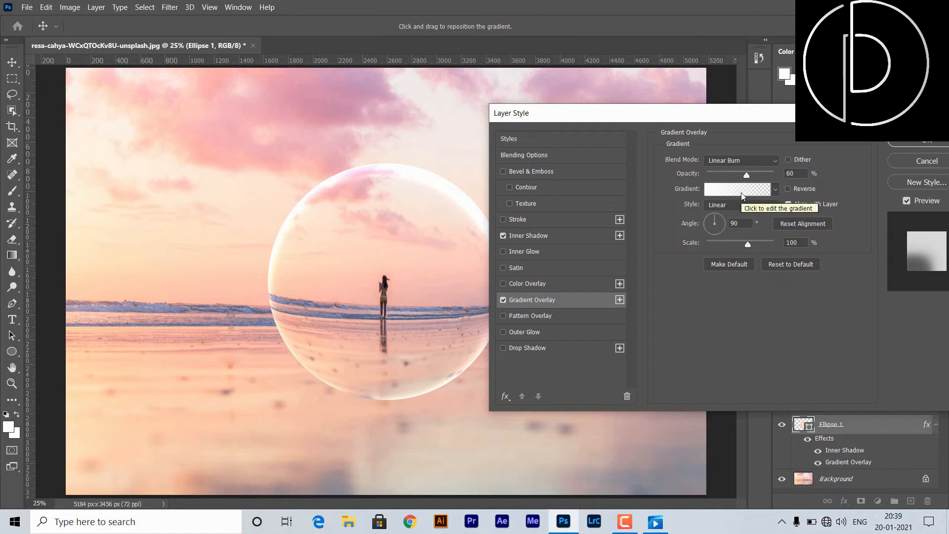
Edit the overlay's gradient so that its transparent opacity stop sits at the 50% location.
click(741, 192)
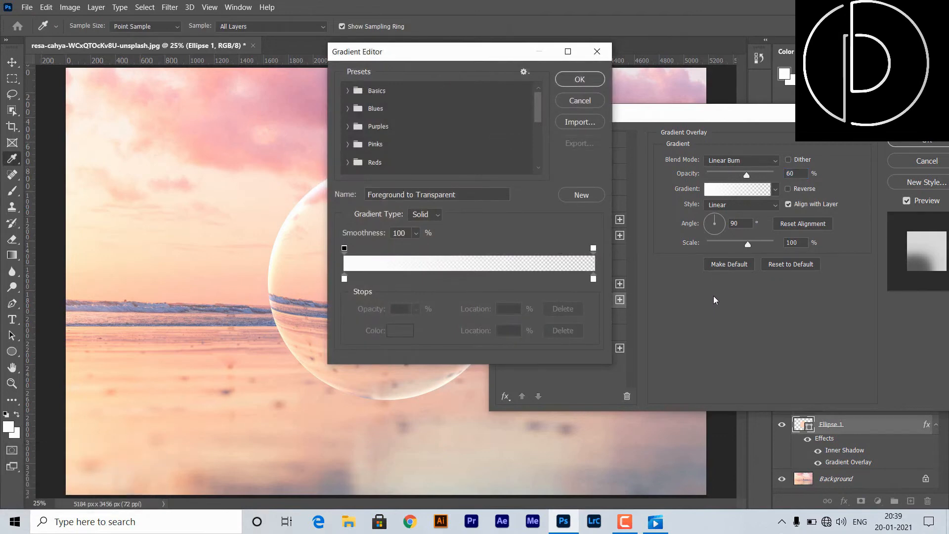
click(579, 101)
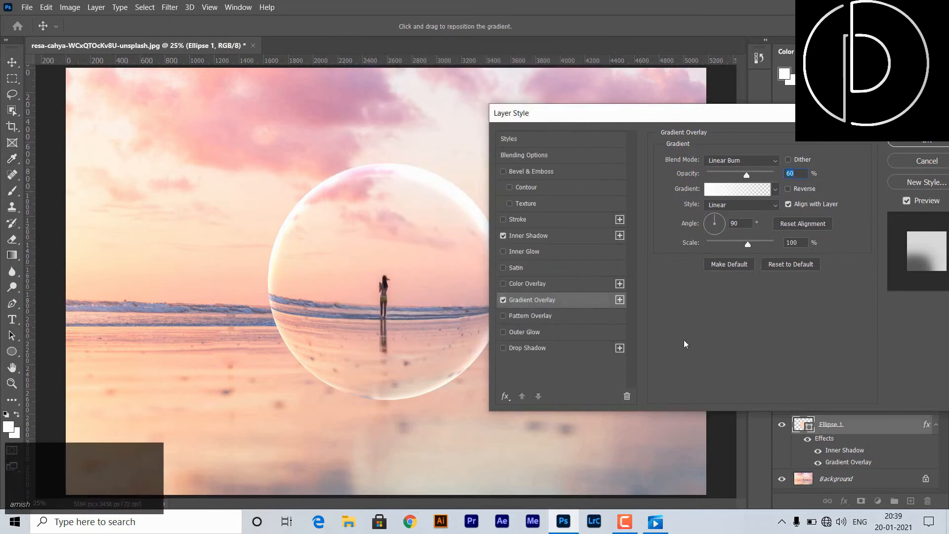
click(724, 193)
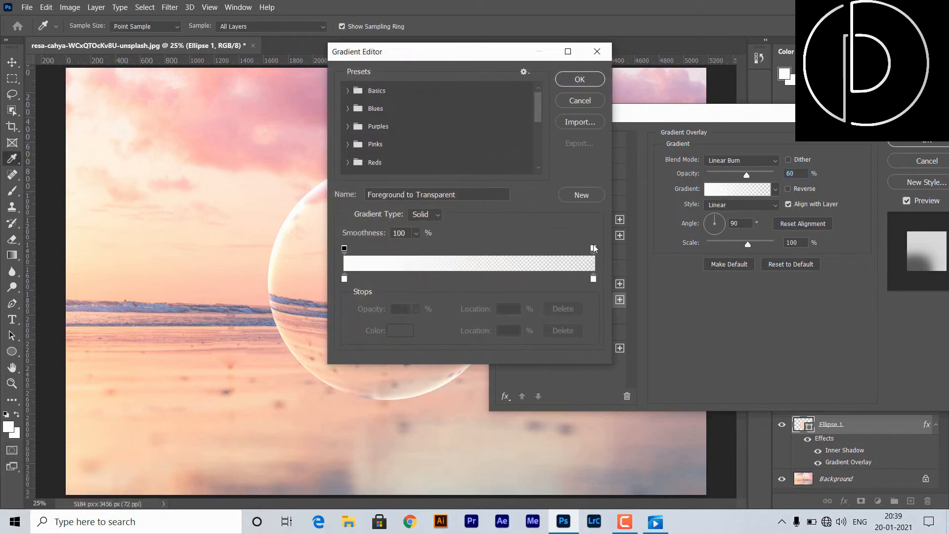
drag(594, 249, 470, 251)
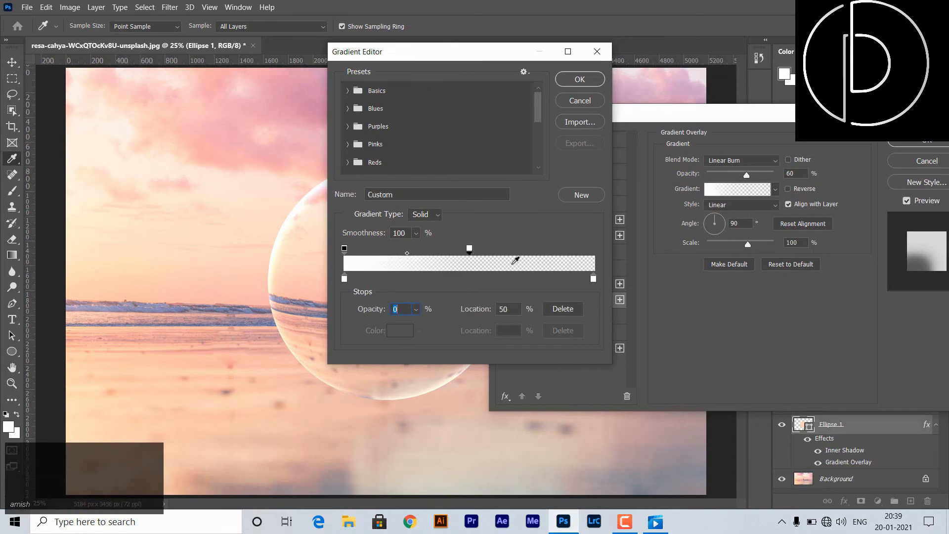
click(581, 80)
Keep the gradient overlay's style Linear, set its angle to 60° and scale to 90%, and apply the layer style.
click(735, 209)
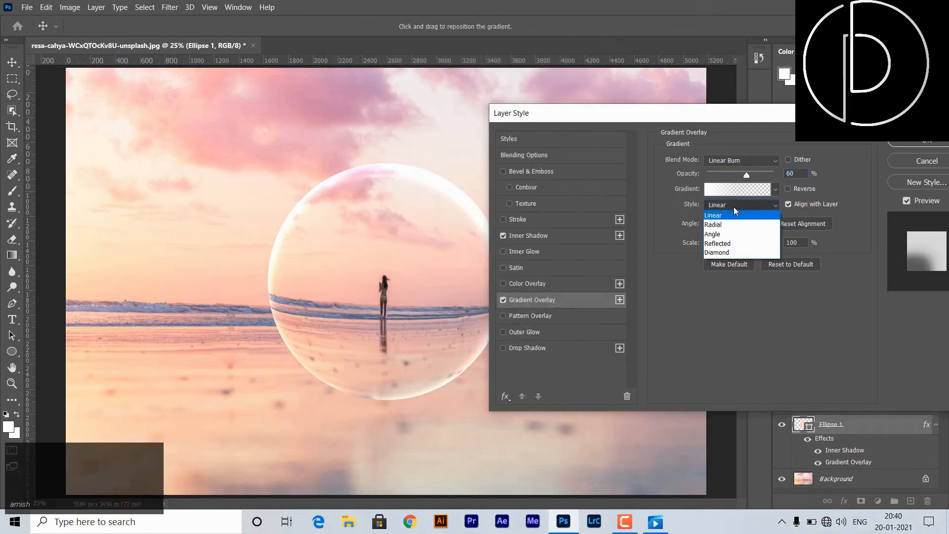
click(732, 208)
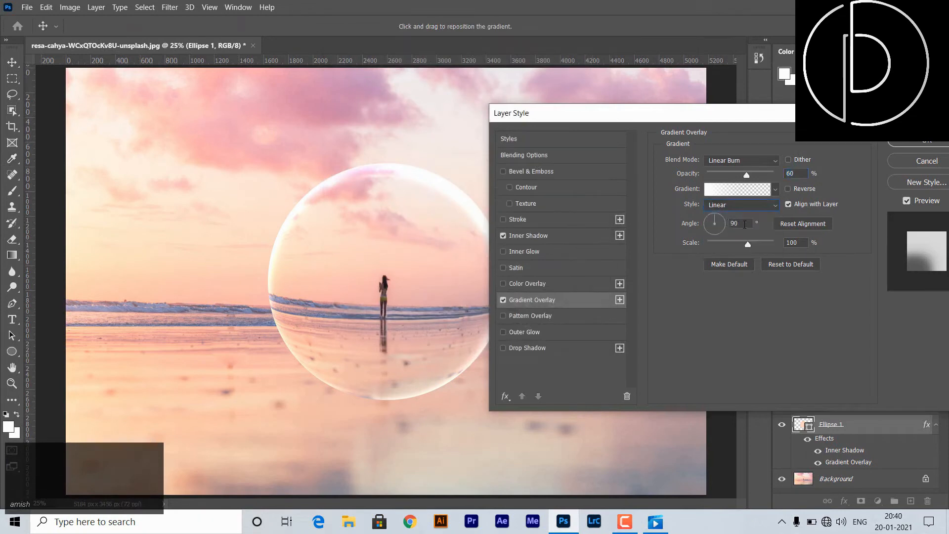
drag(745, 224, 734, 223)
text(60)
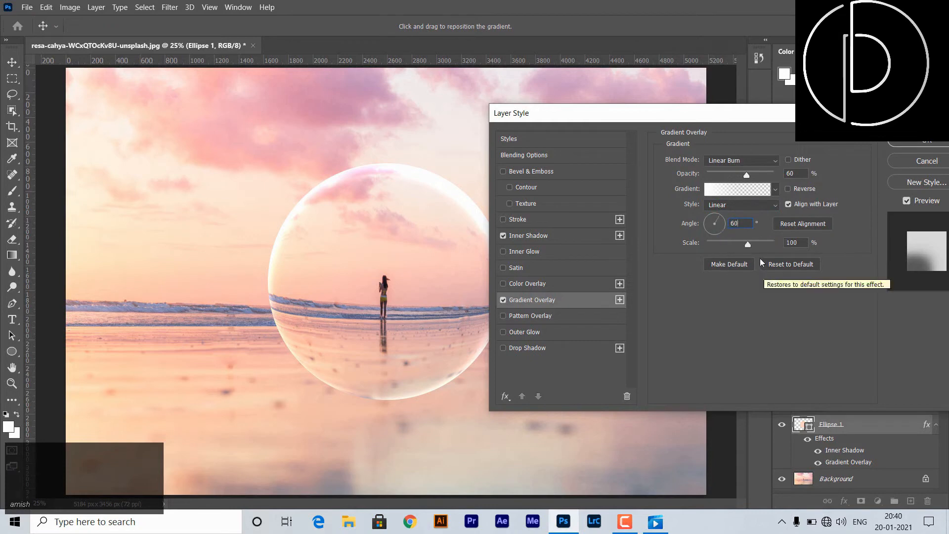
drag(804, 243, 779, 242)
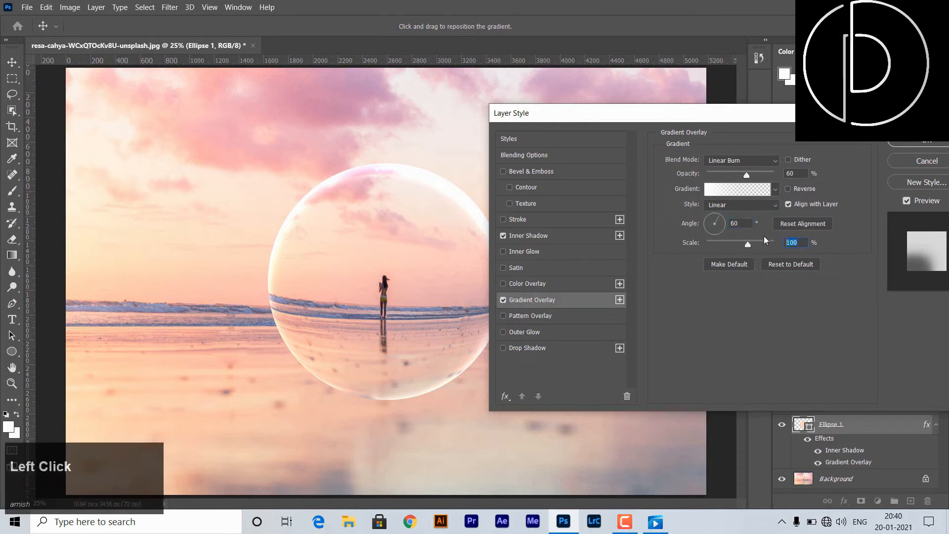
text(90)
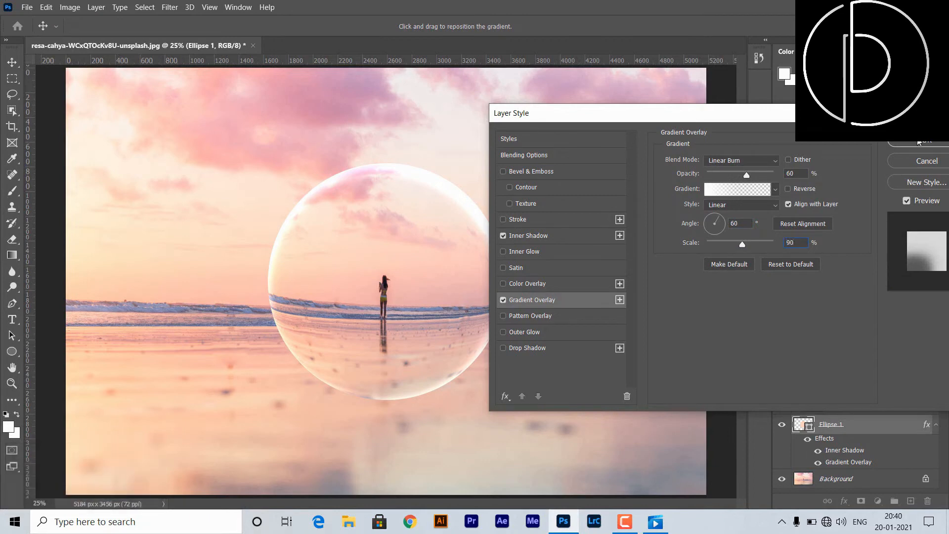
click(920, 142)
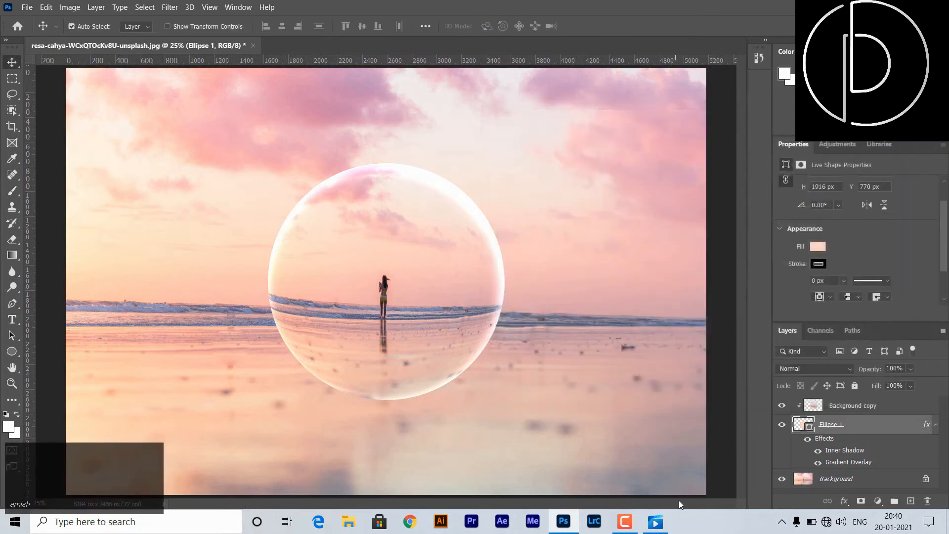
click(637, 529)
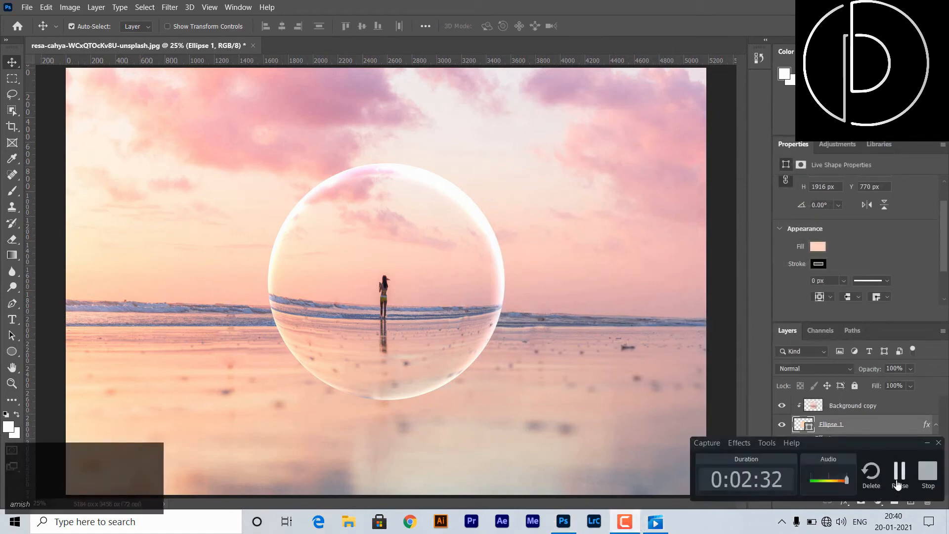
click(899, 482)
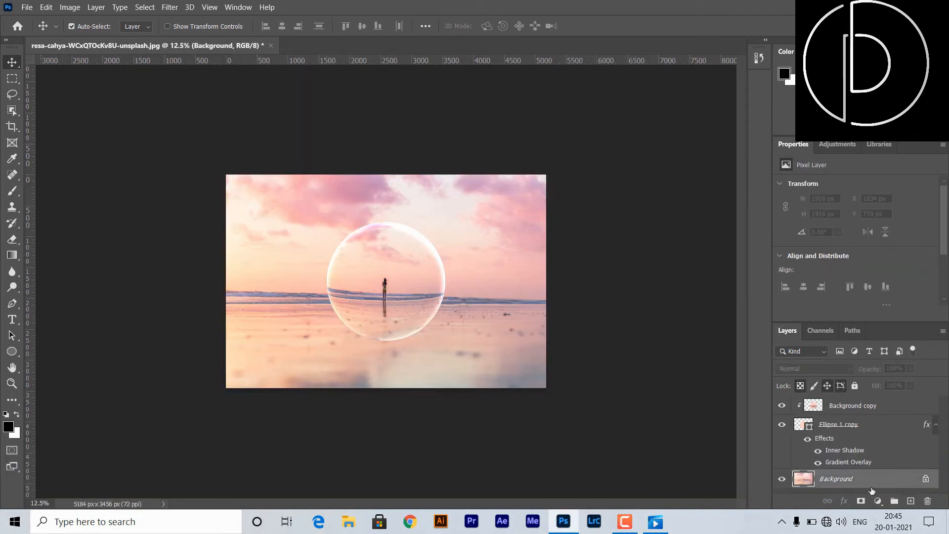
Add a layer just above the Background and draw a flat black ellipse about 1866 × 382 px overlapping the ball's lower left part.
shift+click(911, 501)
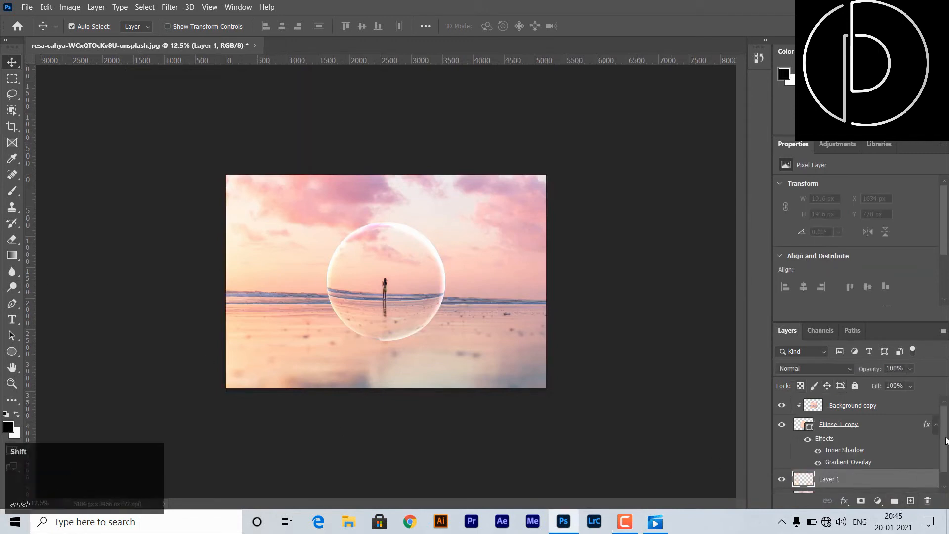
click(850, 481)
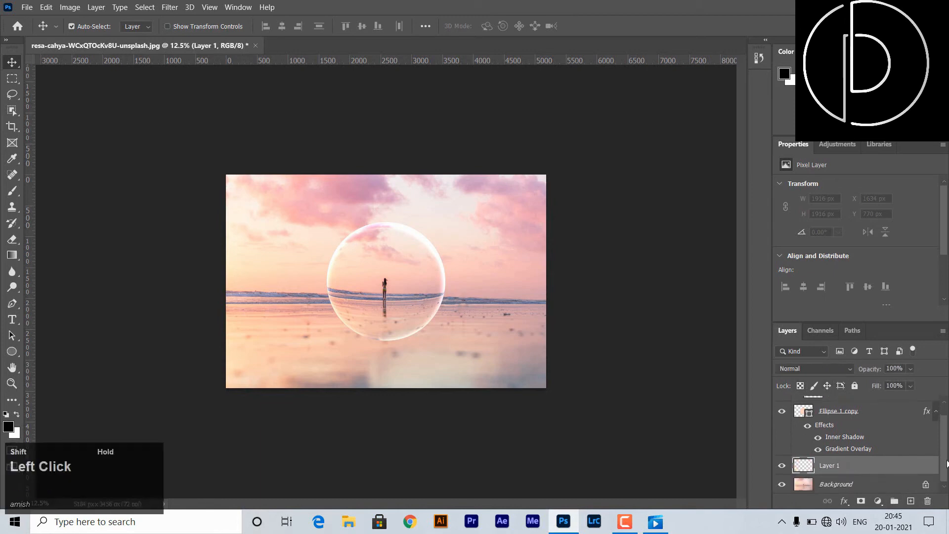
click(12, 351)
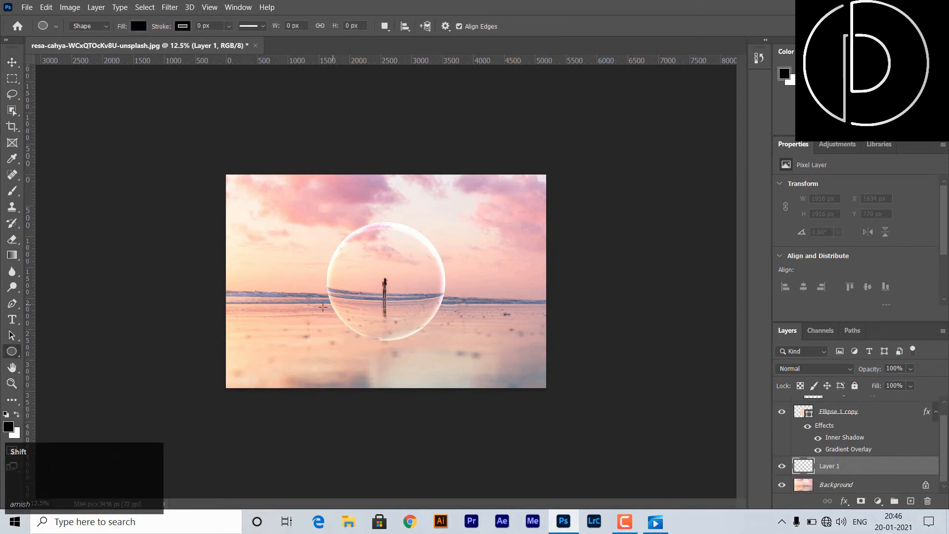
drag(299, 296, 415, 319)
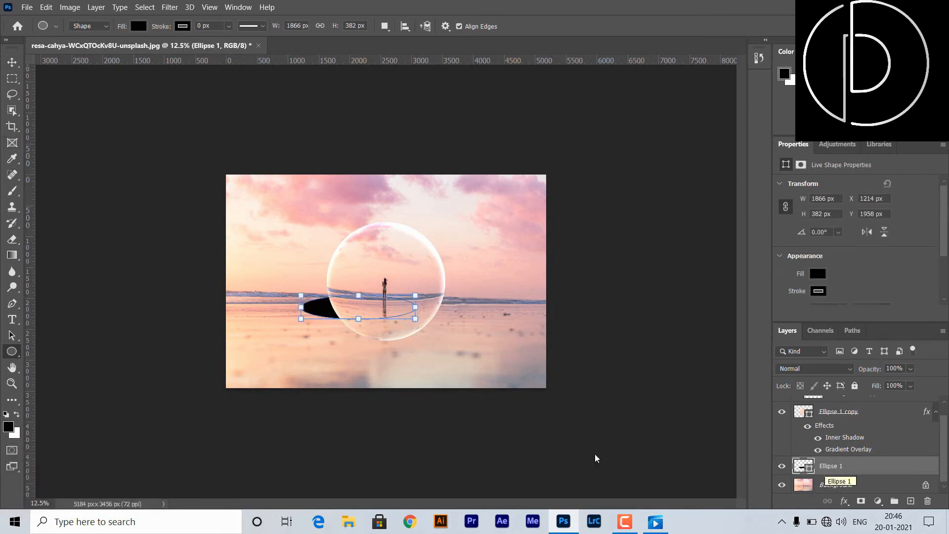
Move the black ellipse directly beneath the ball, scale it proportionally to about 66%, and apply the transformation.
click(12, 62)
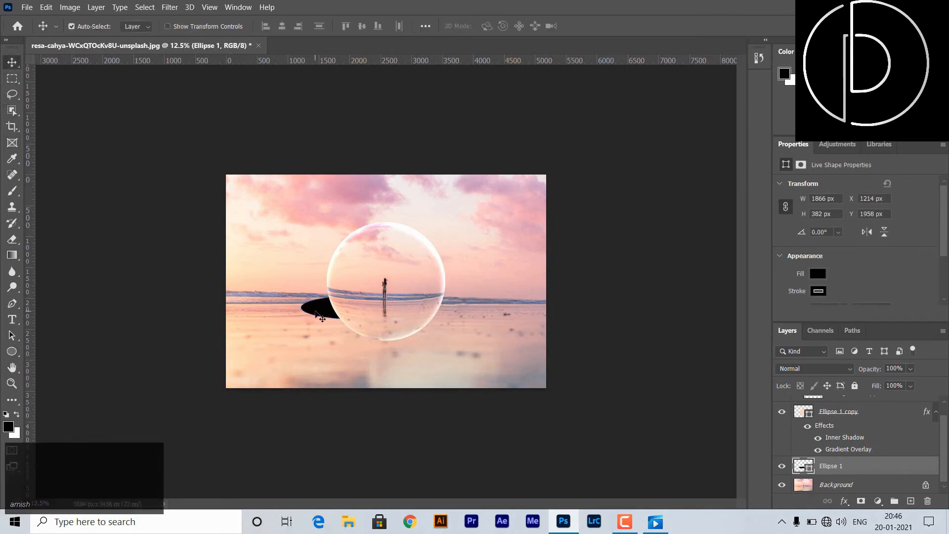
drag(317, 316, 343, 365)
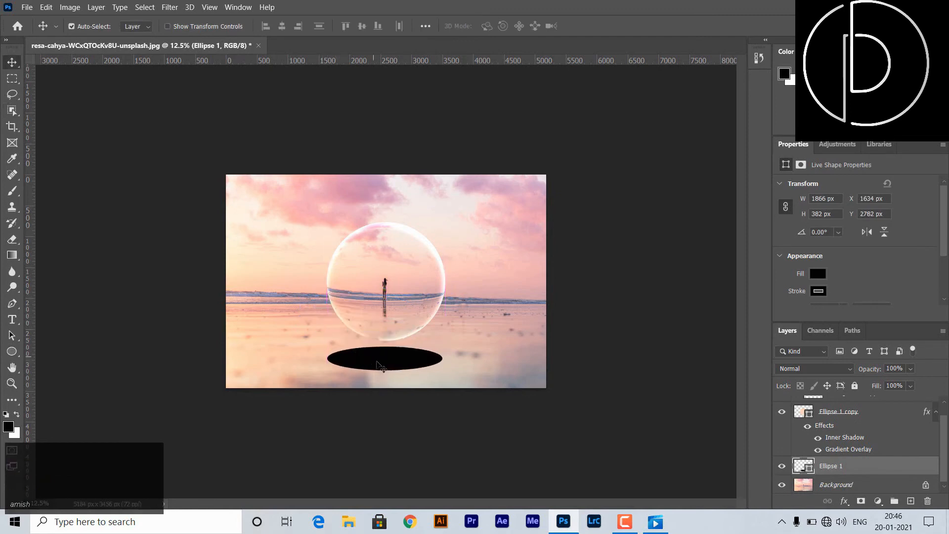
key(ctrl+t)
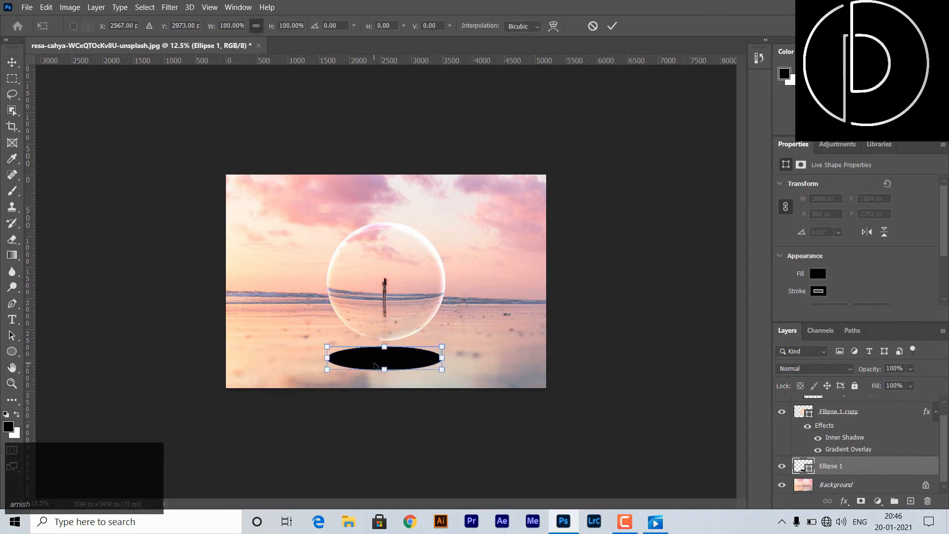
drag(442, 345, 402, 364)
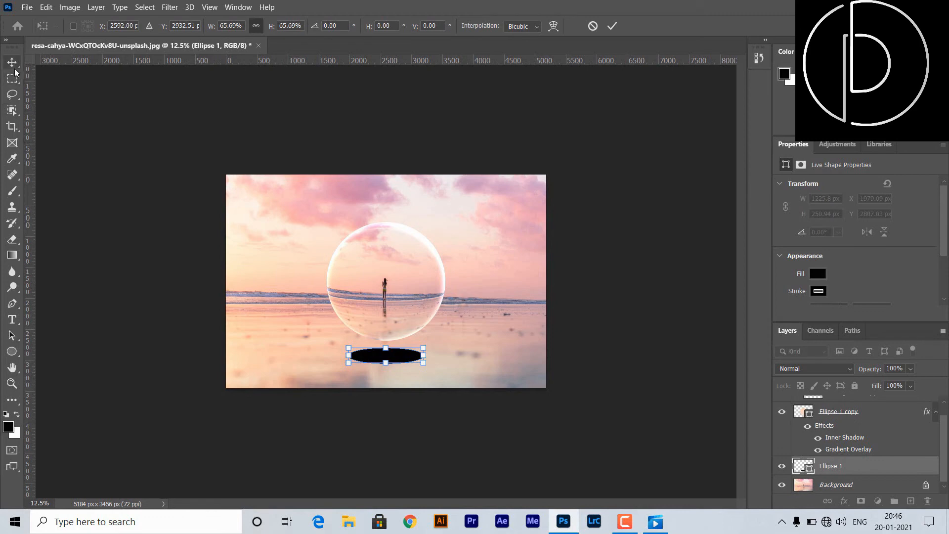
click(168, 7)
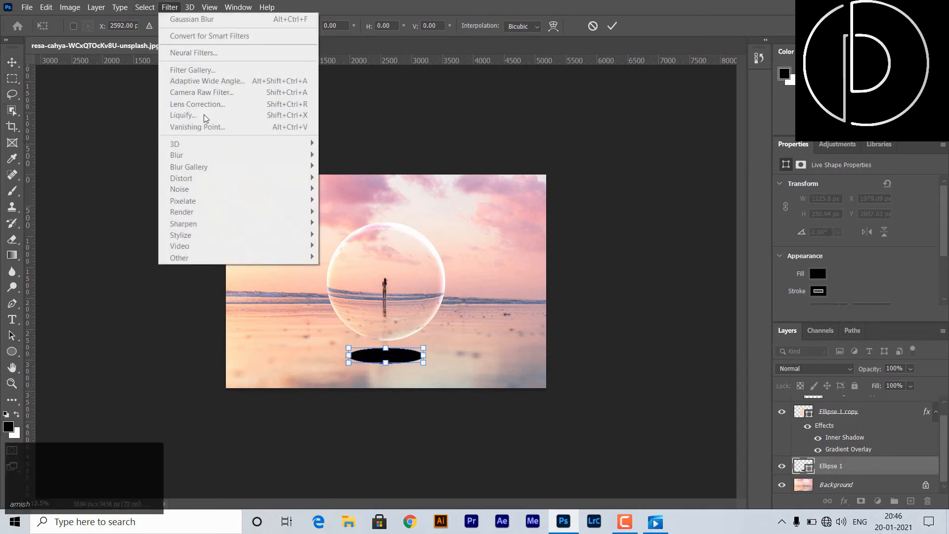
click(843, 467)
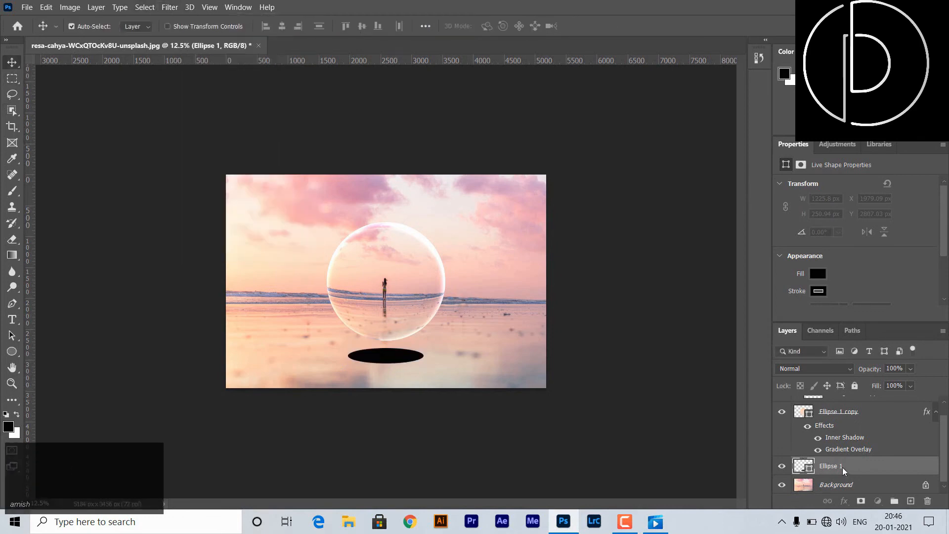
Apply a Gaussian Blur with a 1000-pixel radius to the black ellipse, converting its shape layer to a smart object.
click(173, 8)
mouse_move(195, 155)
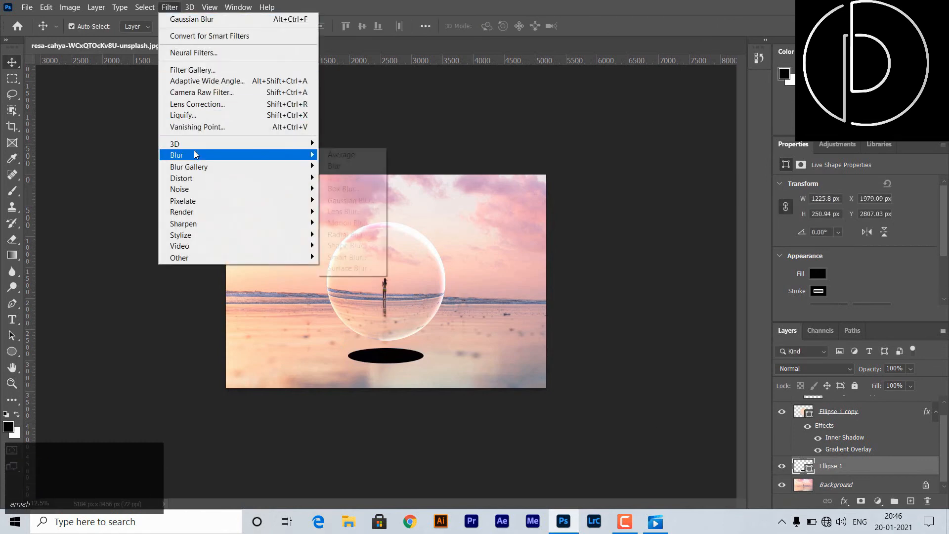
click(363, 200)
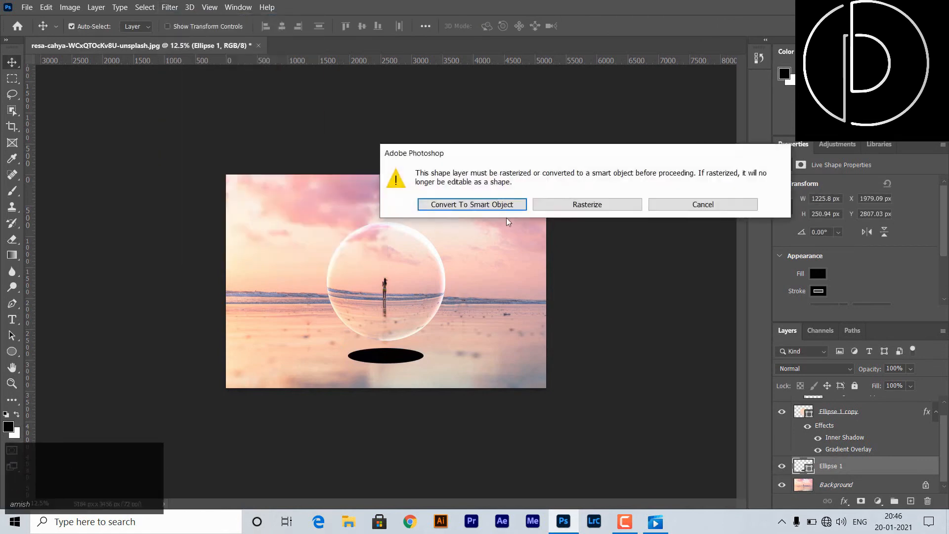
click(496, 209)
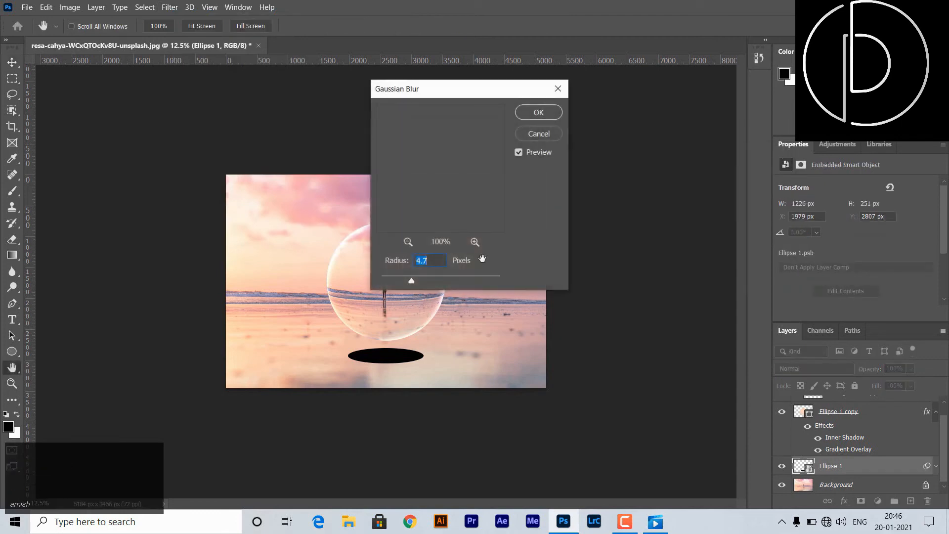
drag(412, 281, 507, 282)
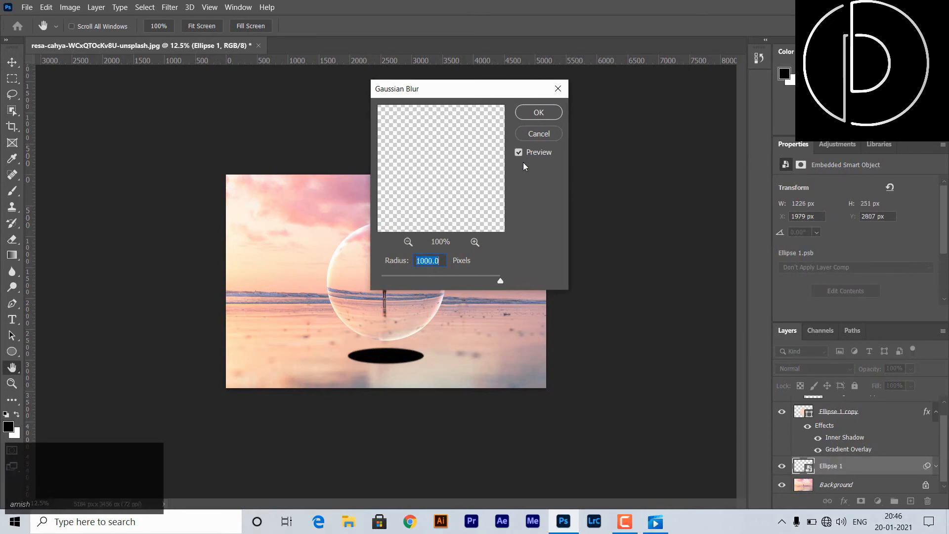
click(543, 113)
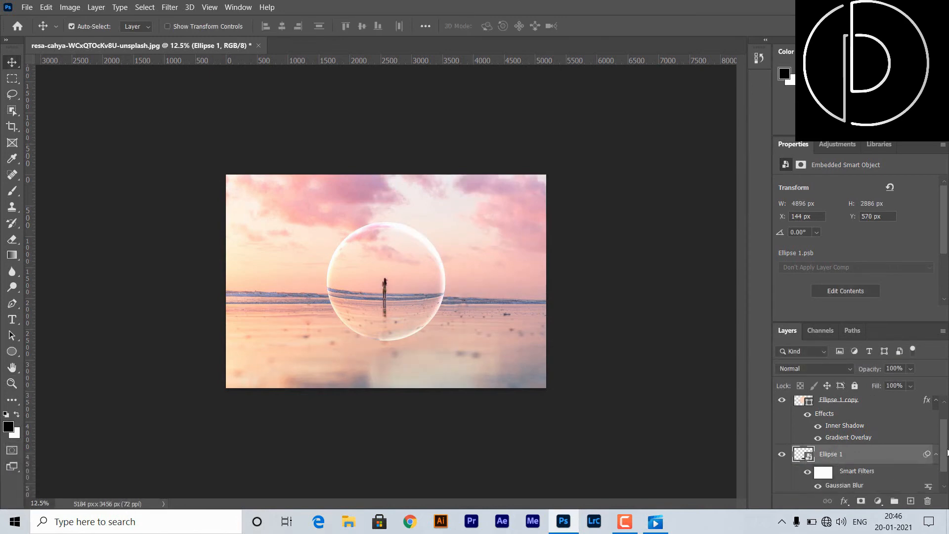
Edit the ellipse's Gaussian Blur smart filter and set its radius to 89.9 pixels.
drag(948, 452, 947, 463)
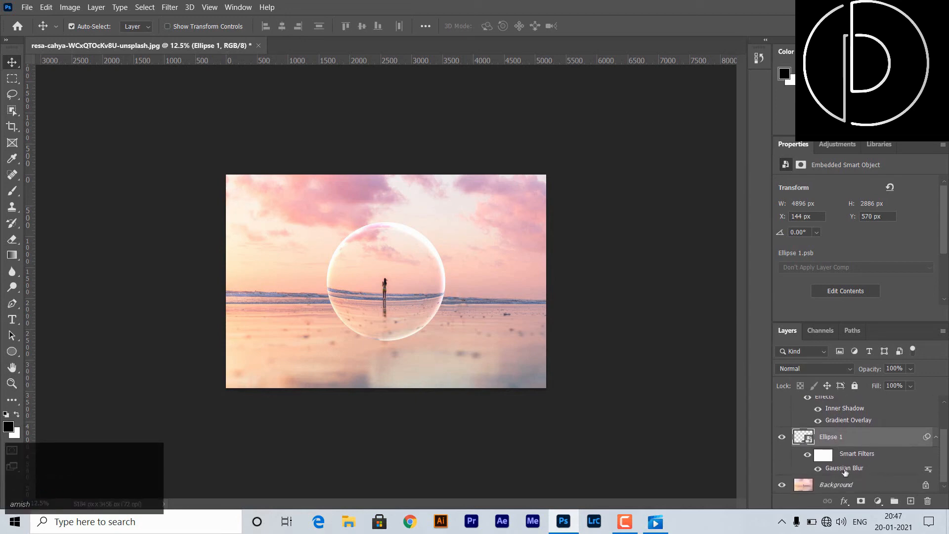
double_click(845, 468)
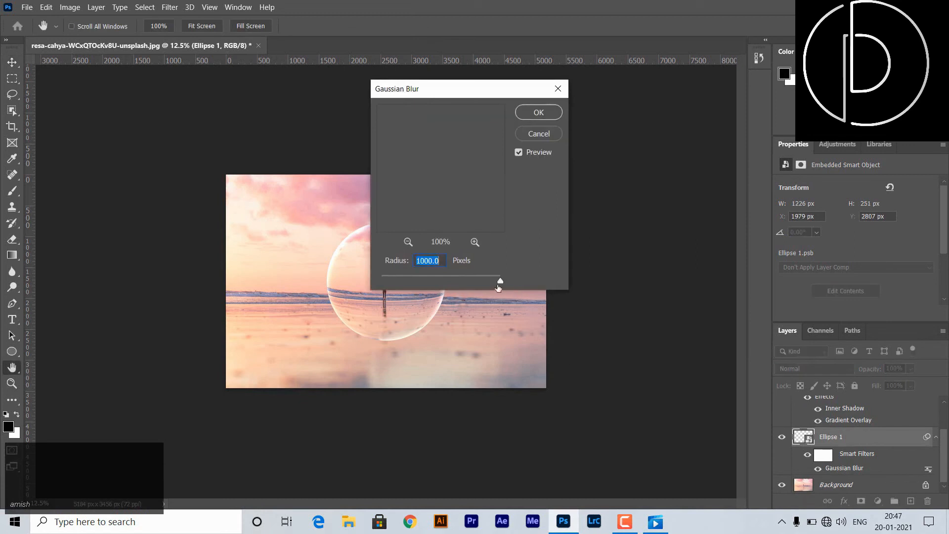
drag(476, 280, 456, 278)
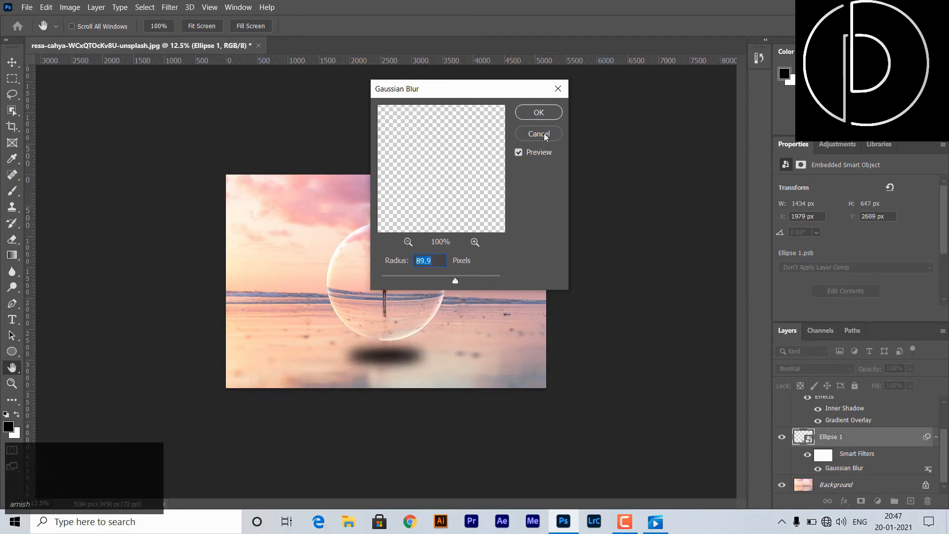
click(539, 113)
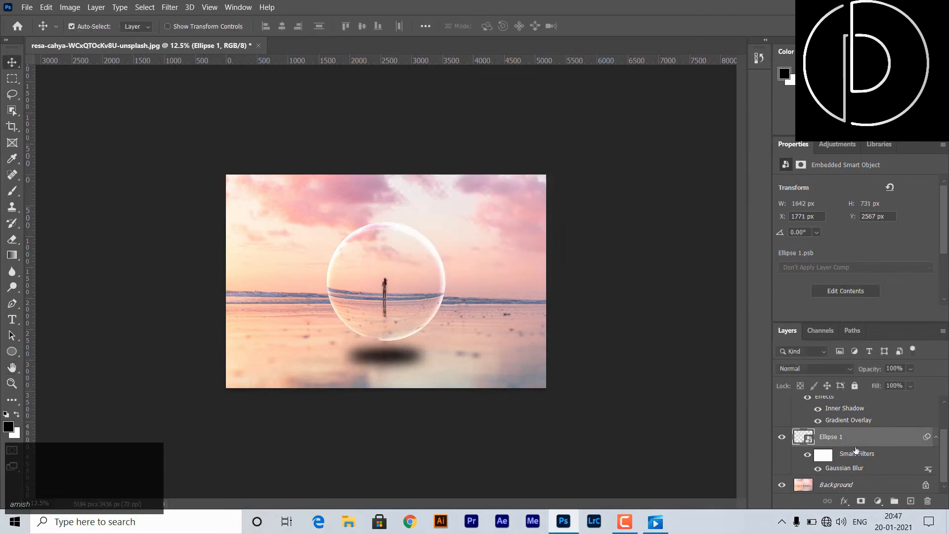
Lower the opacity of the blurred ellipse layer to 87%.
click(911, 371)
drag(906, 381, 916, 381)
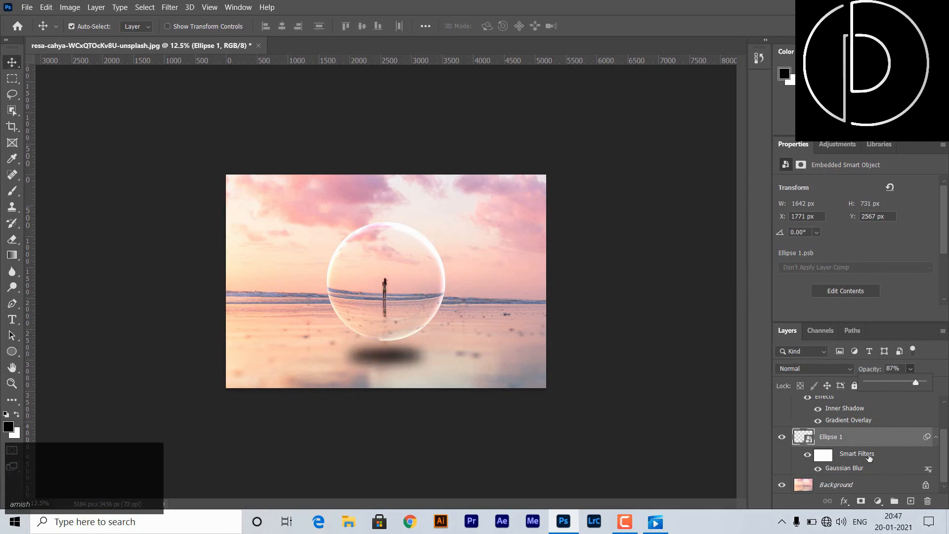
click(945, 456)
drag(946, 455, 948, 449)
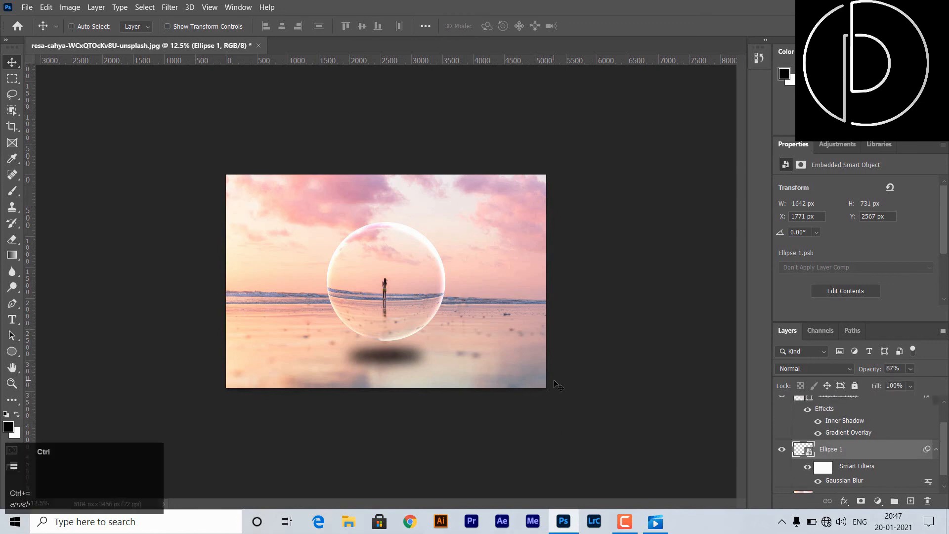
Duplicate the Background layer so that the copy sits directly above it and below the shadow ellipse.
key(ctrl+plus)
drag(945, 460, 946, 469)
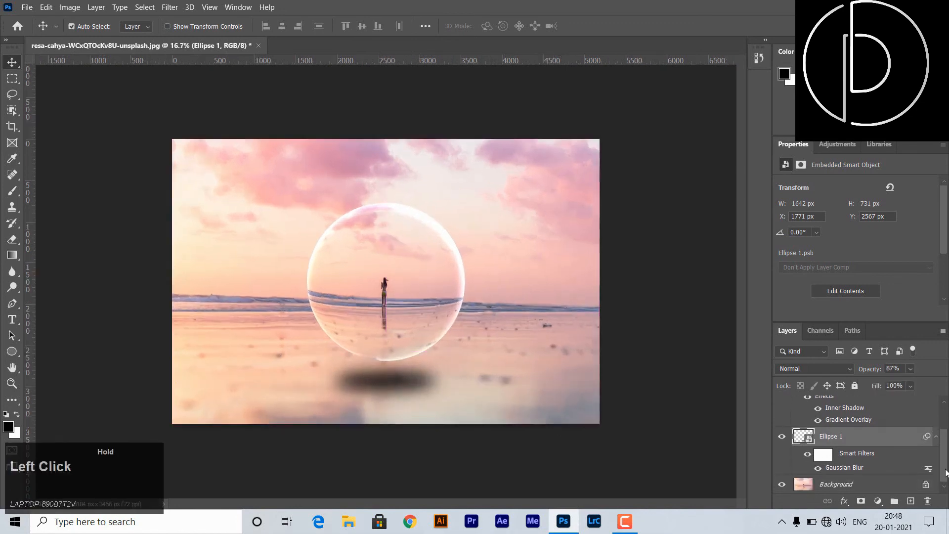
click(836, 487)
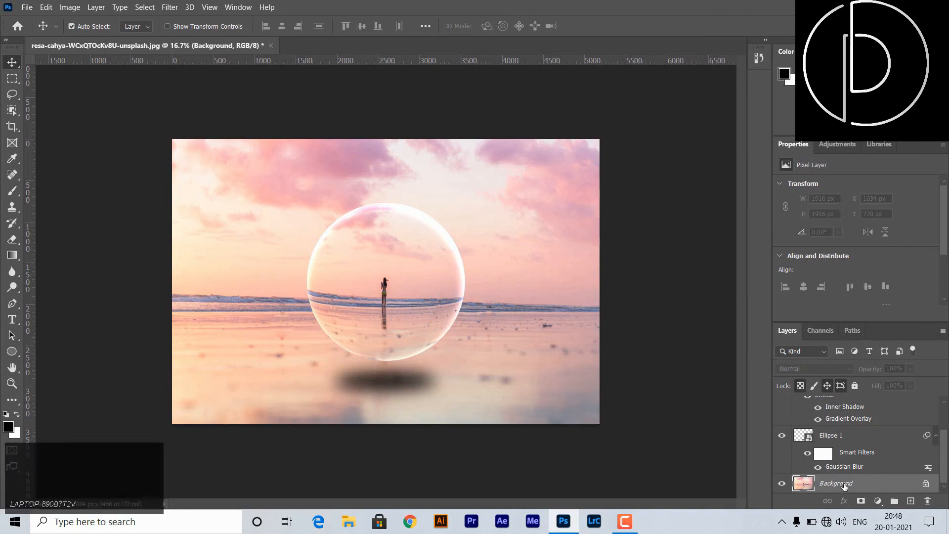
key(ctrl+j)
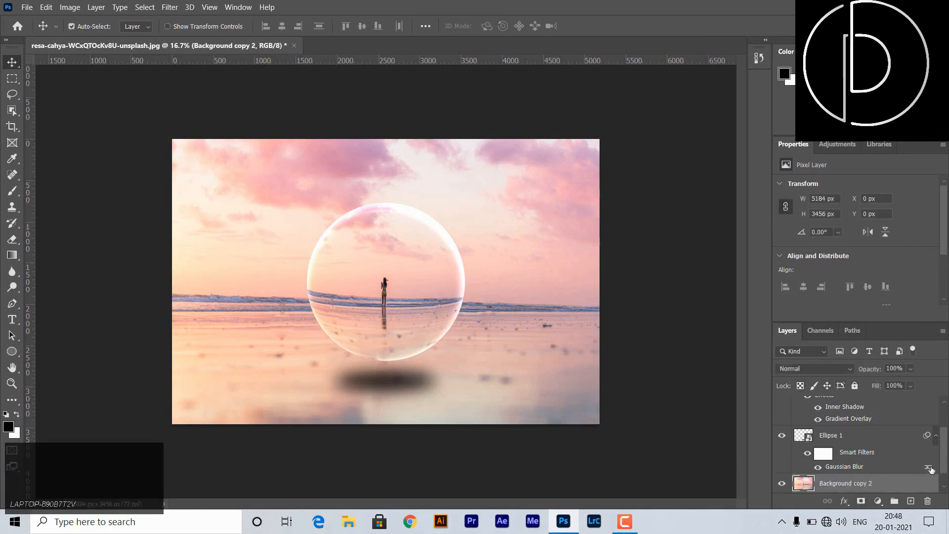
drag(946, 447, 947, 457)
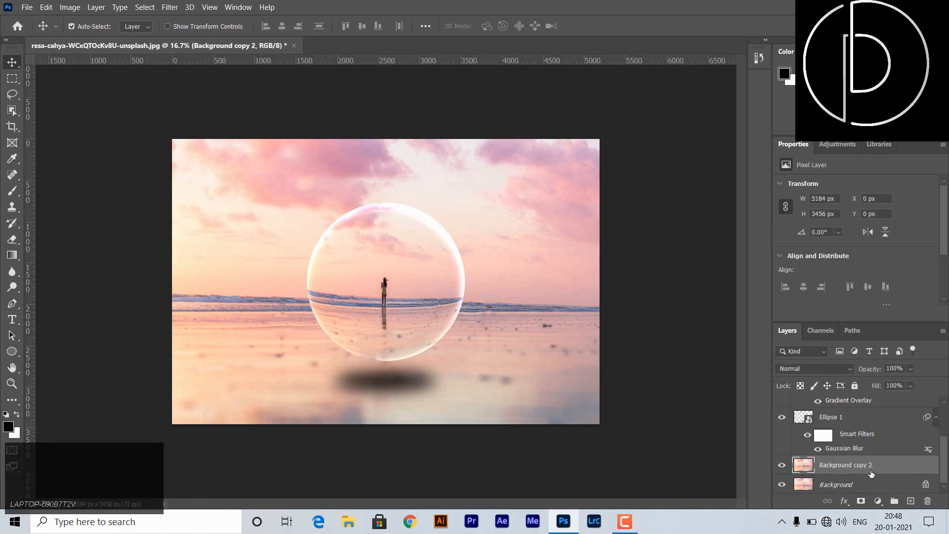
Apply a Gaussian Blur with a radius slightly under 25 pixels to the Background copy 2 layer.
click(169, 8)
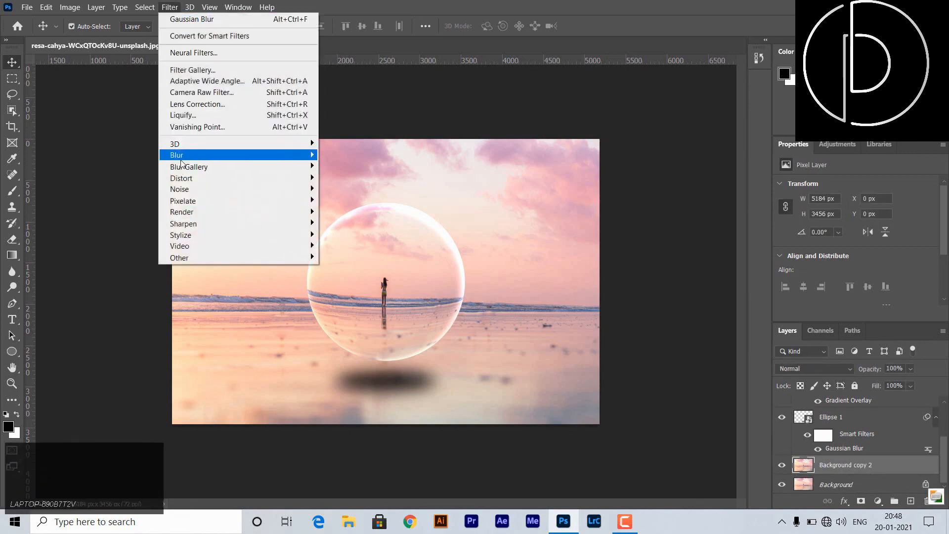
click(349, 201)
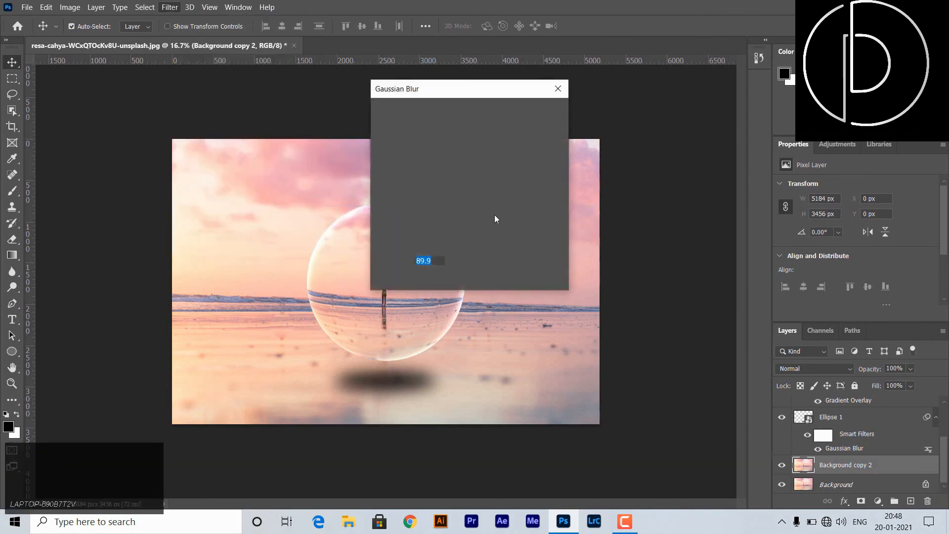
drag(485, 94, 710, 85)
drag(680, 271, 661, 271)
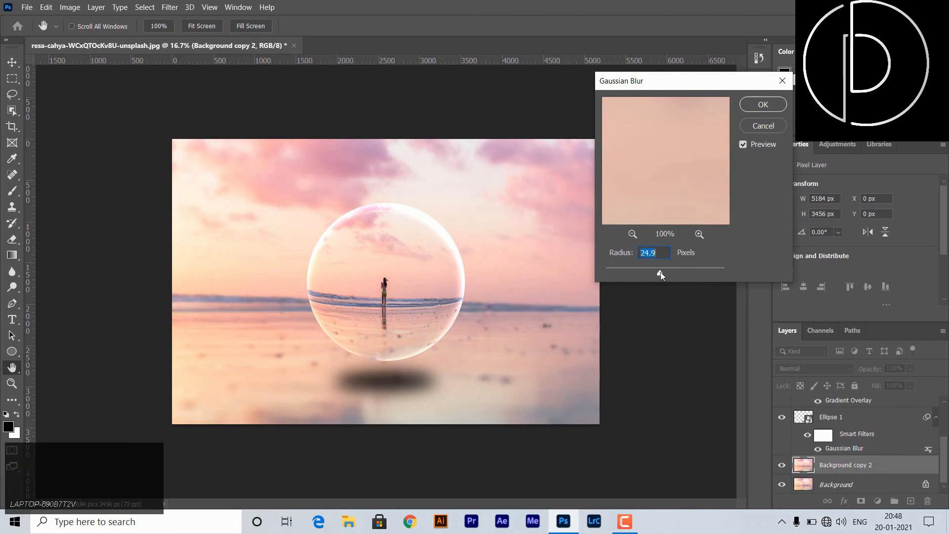
drag(660, 272, 658, 272)
click(764, 111)
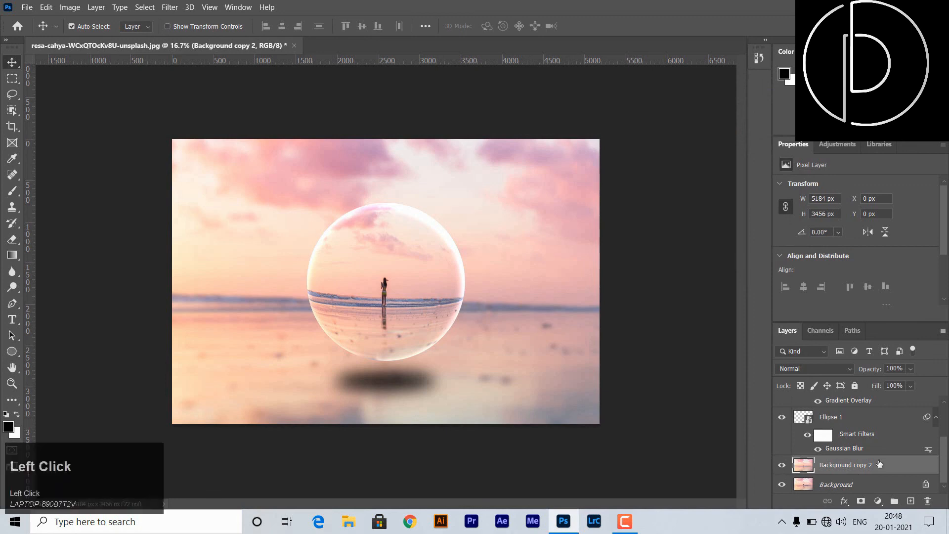
Toggle the blurred background copy off and on to compare the photo with and without the blur.
click(781, 465)
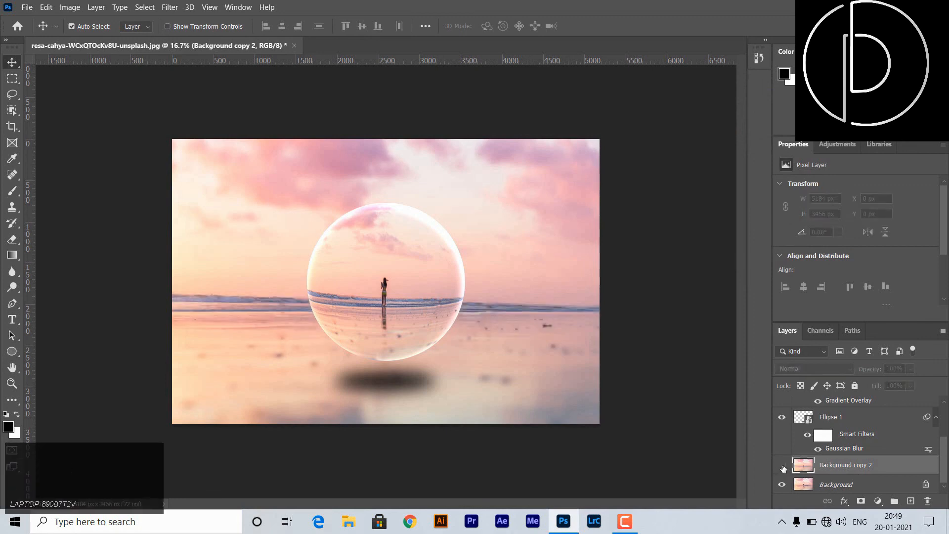
click(783, 467)
click(783, 467)
click(783, 466)
Hide the ball, the blurred background copy and the shadow ellipse to view the original photo, and show all three layers again.
drag(946, 466, 948, 433)
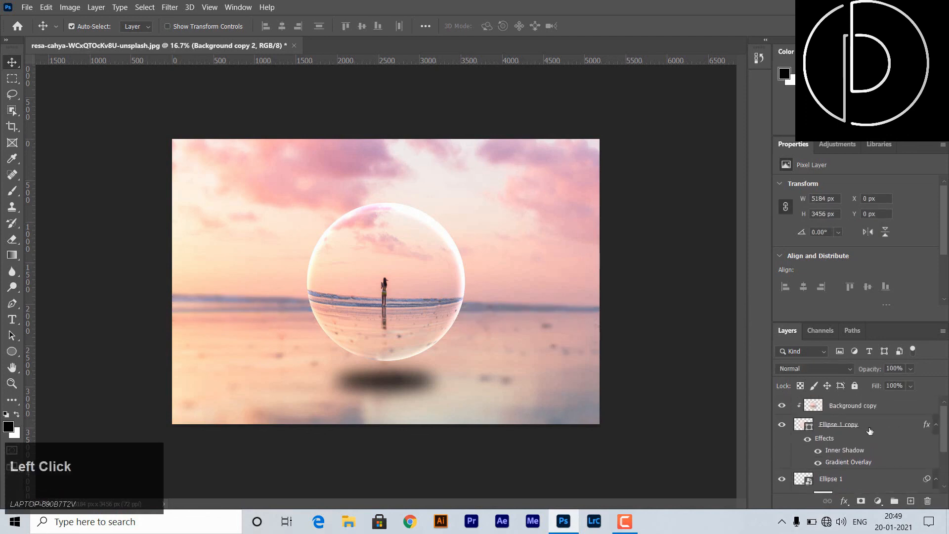
click(783, 425)
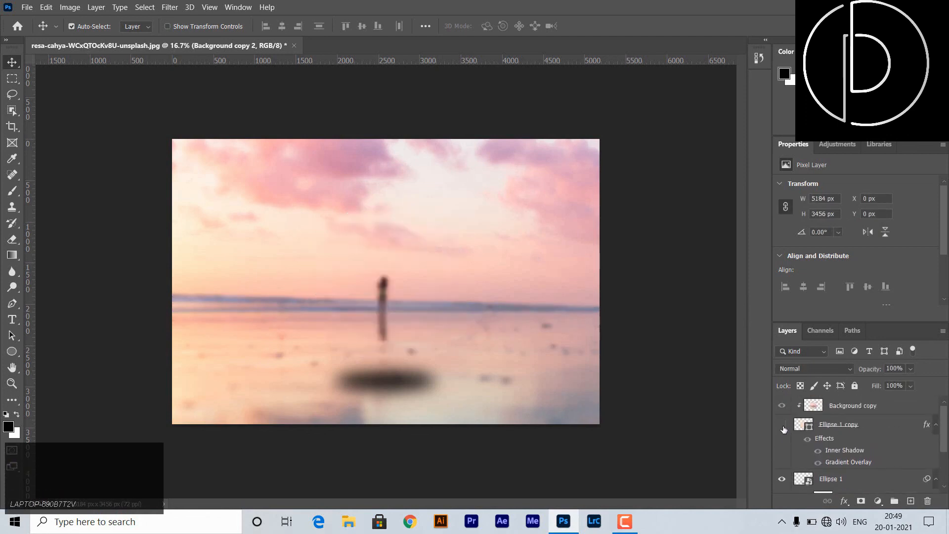
drag(946, 431, 946, 461)
click(782, 476)
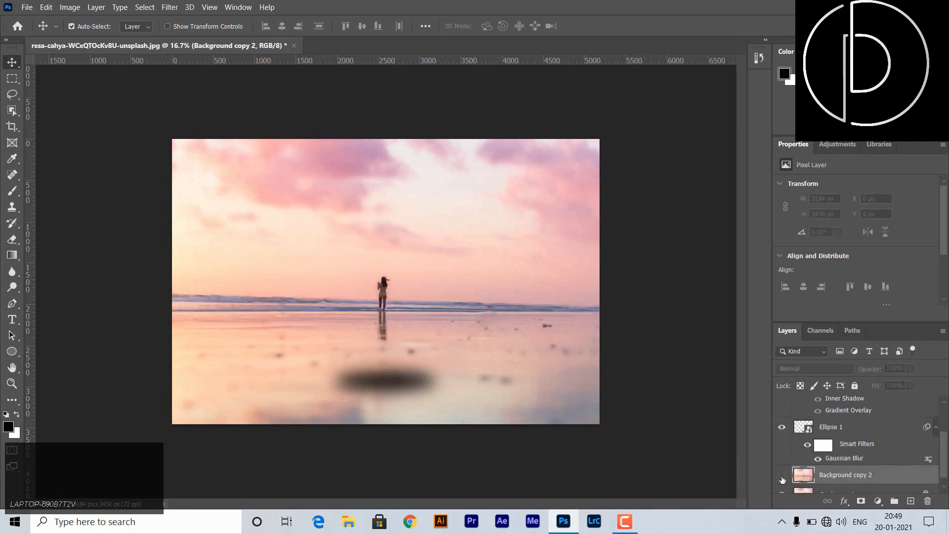
click(782, 429)
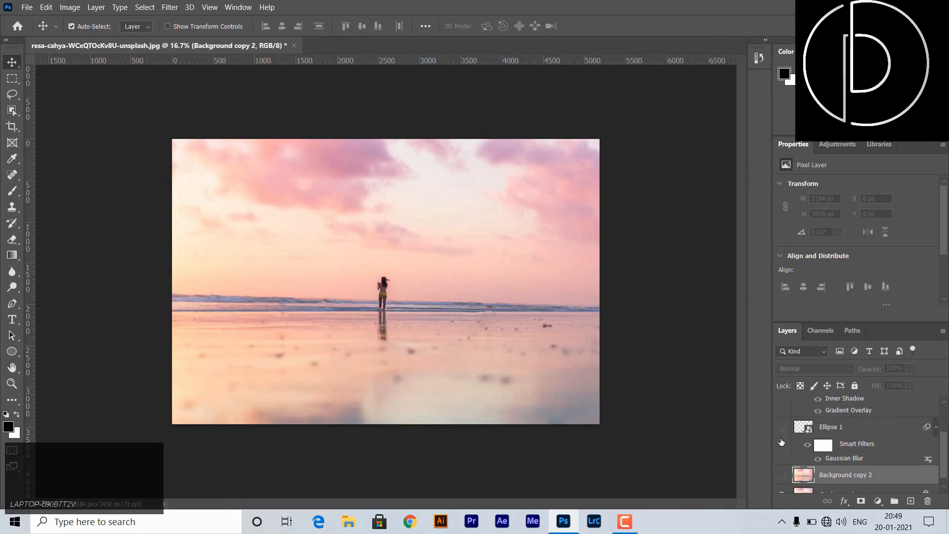
click(782, 475)
click(781, 428)
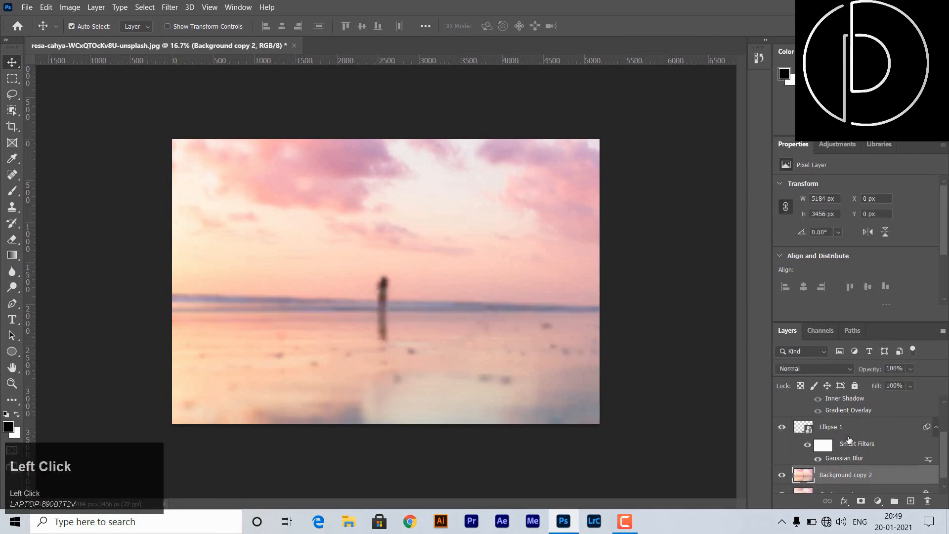
drag(946, 450, 946, 423)
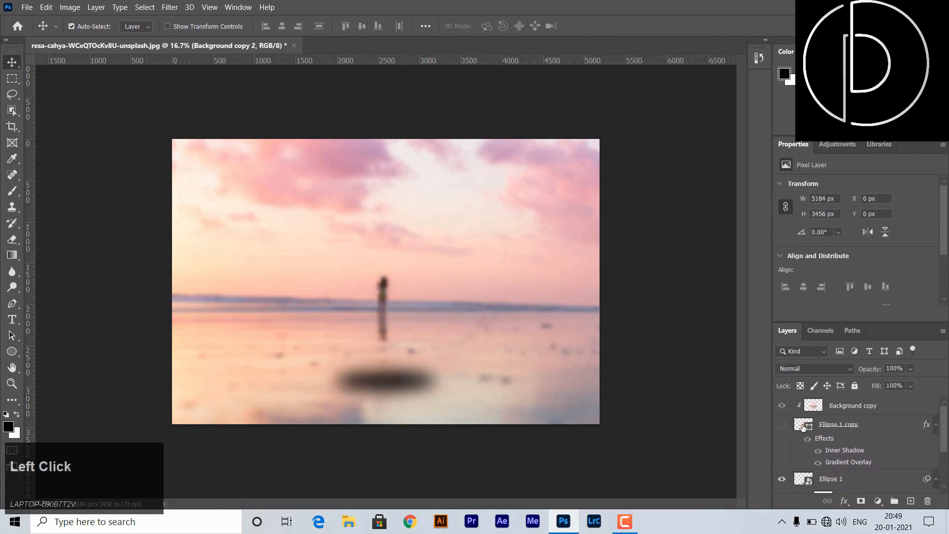
click(786, 427)
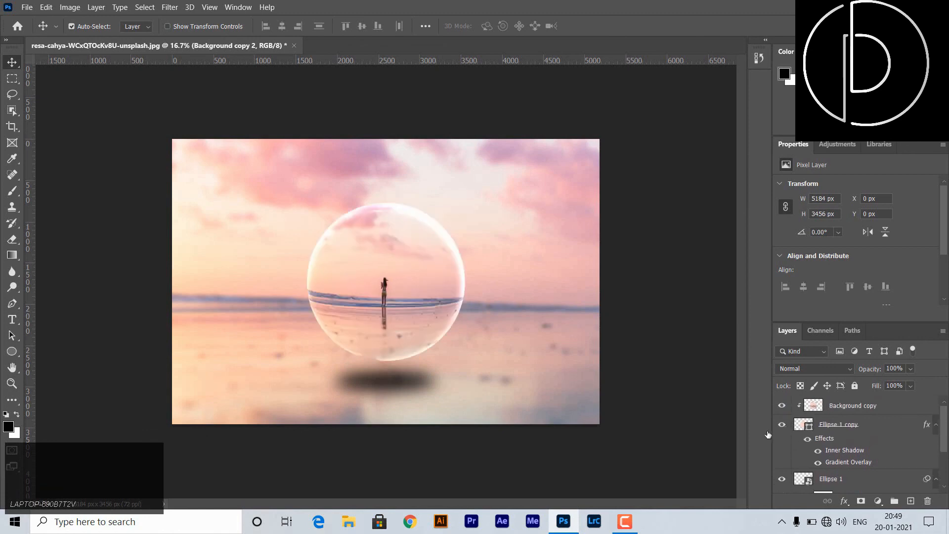